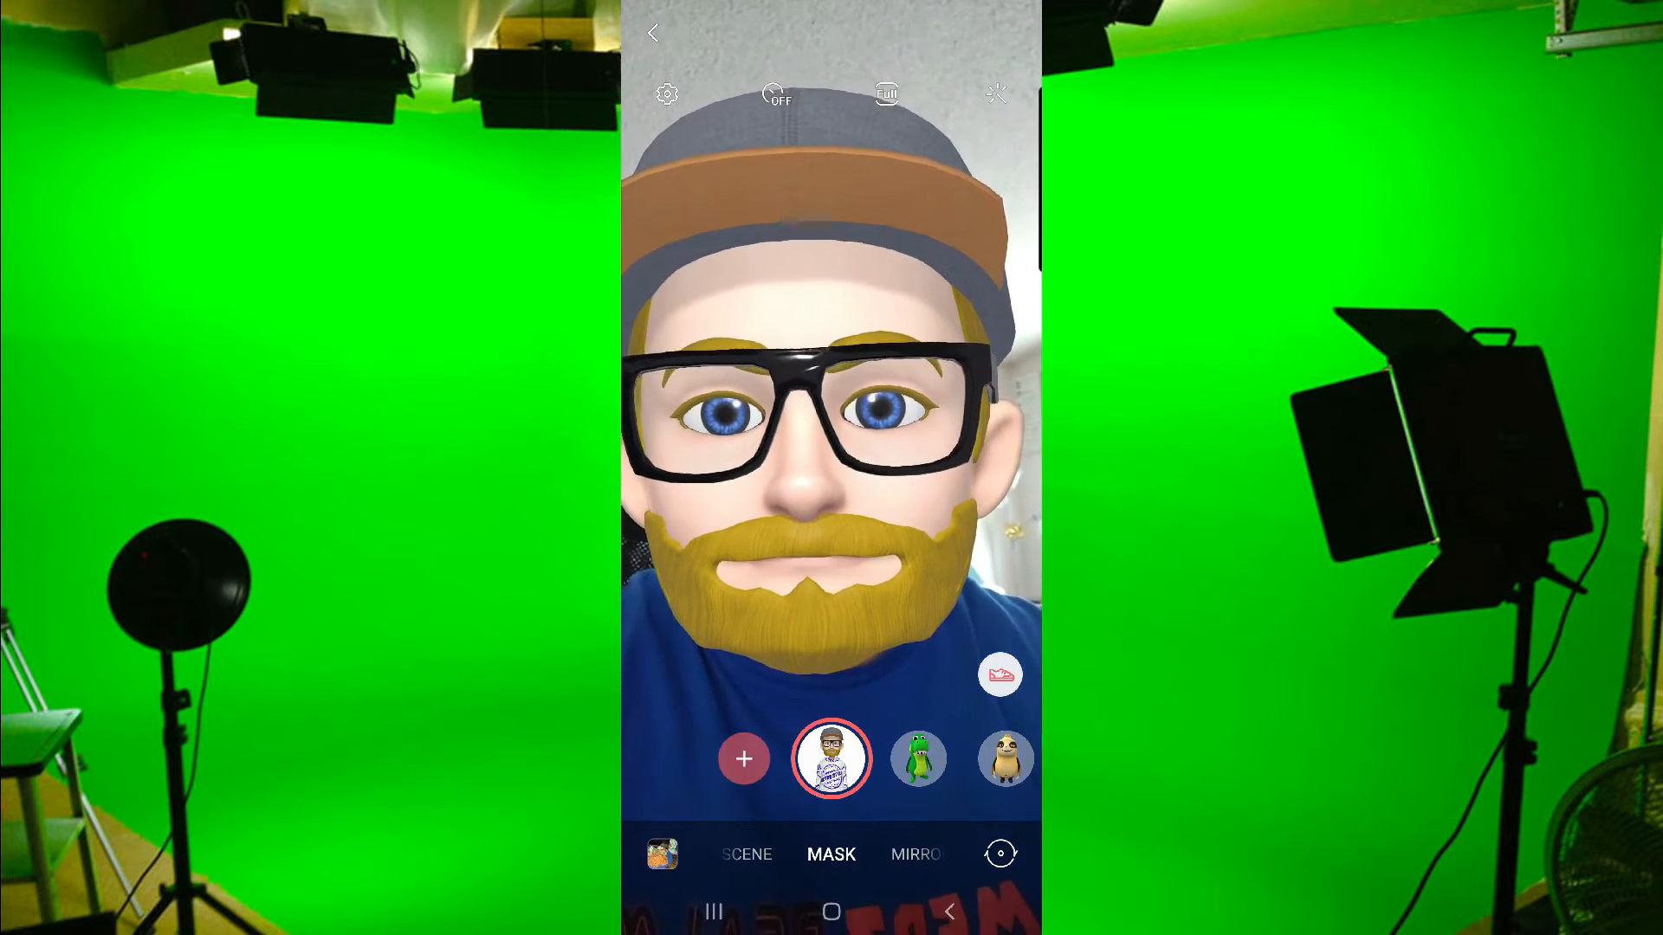
- Switch the AR Emoji camera from Mask mode to Scene mode
{"action": "left_click", "coordinate": [746, 854]}
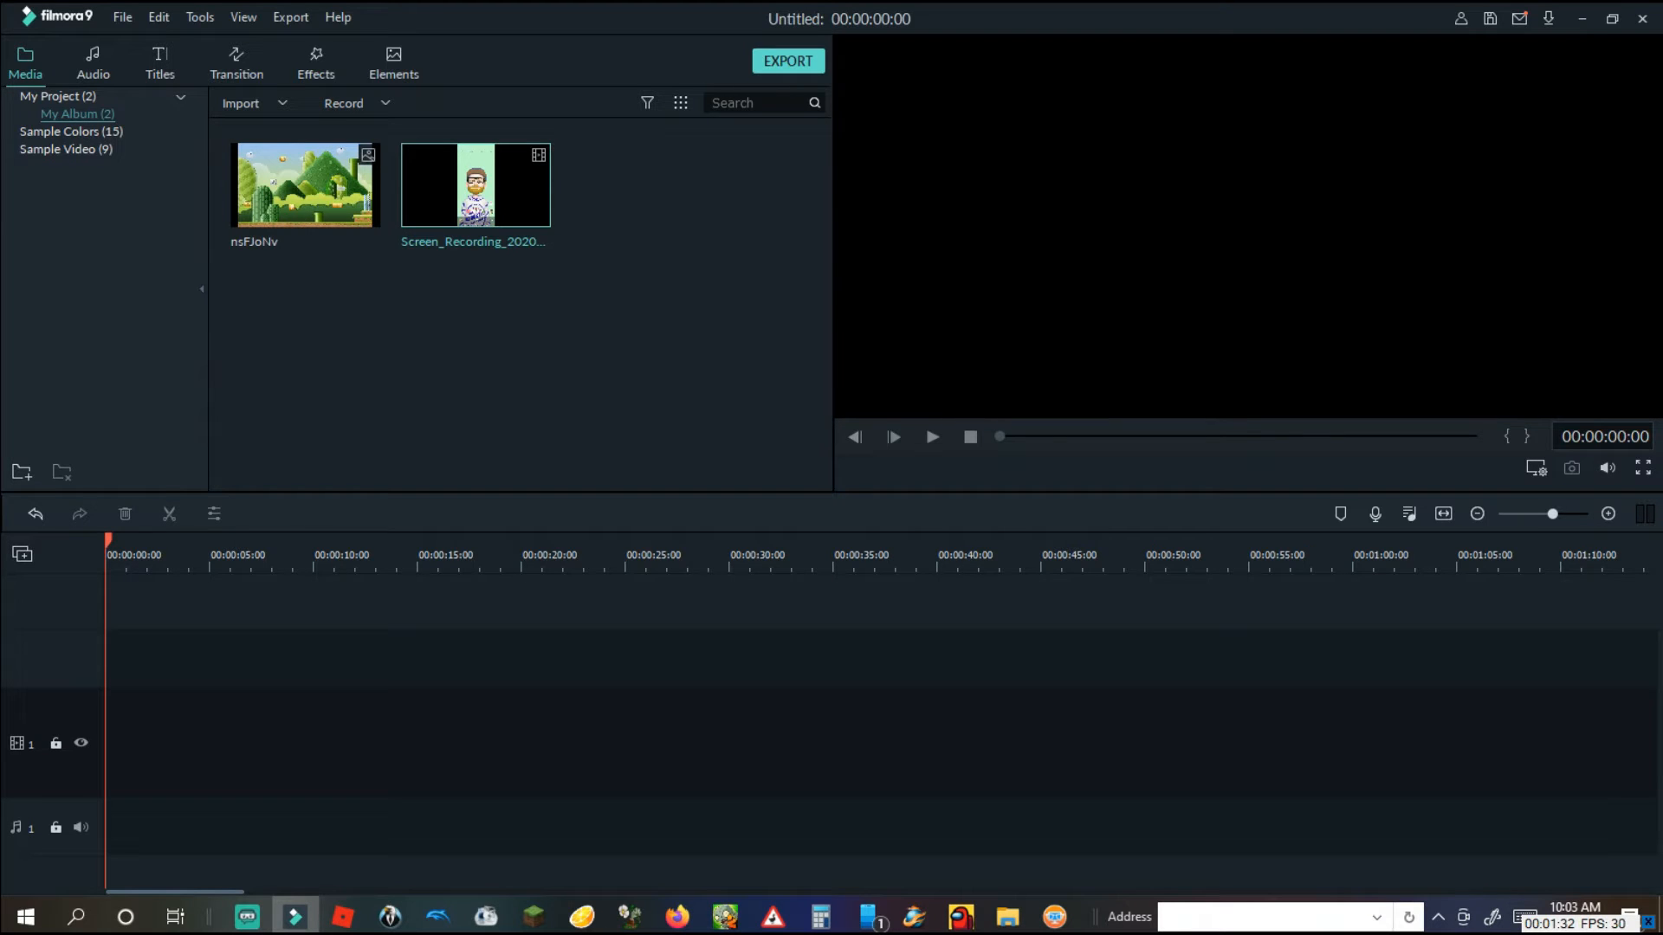
- Place the nsFJoNv background image at the start of video track 1 and stretch it to fill the whole frame
{"action": "left_click_drag", "start_coordinate": [304, 185], "coordinate": [157, 742]}
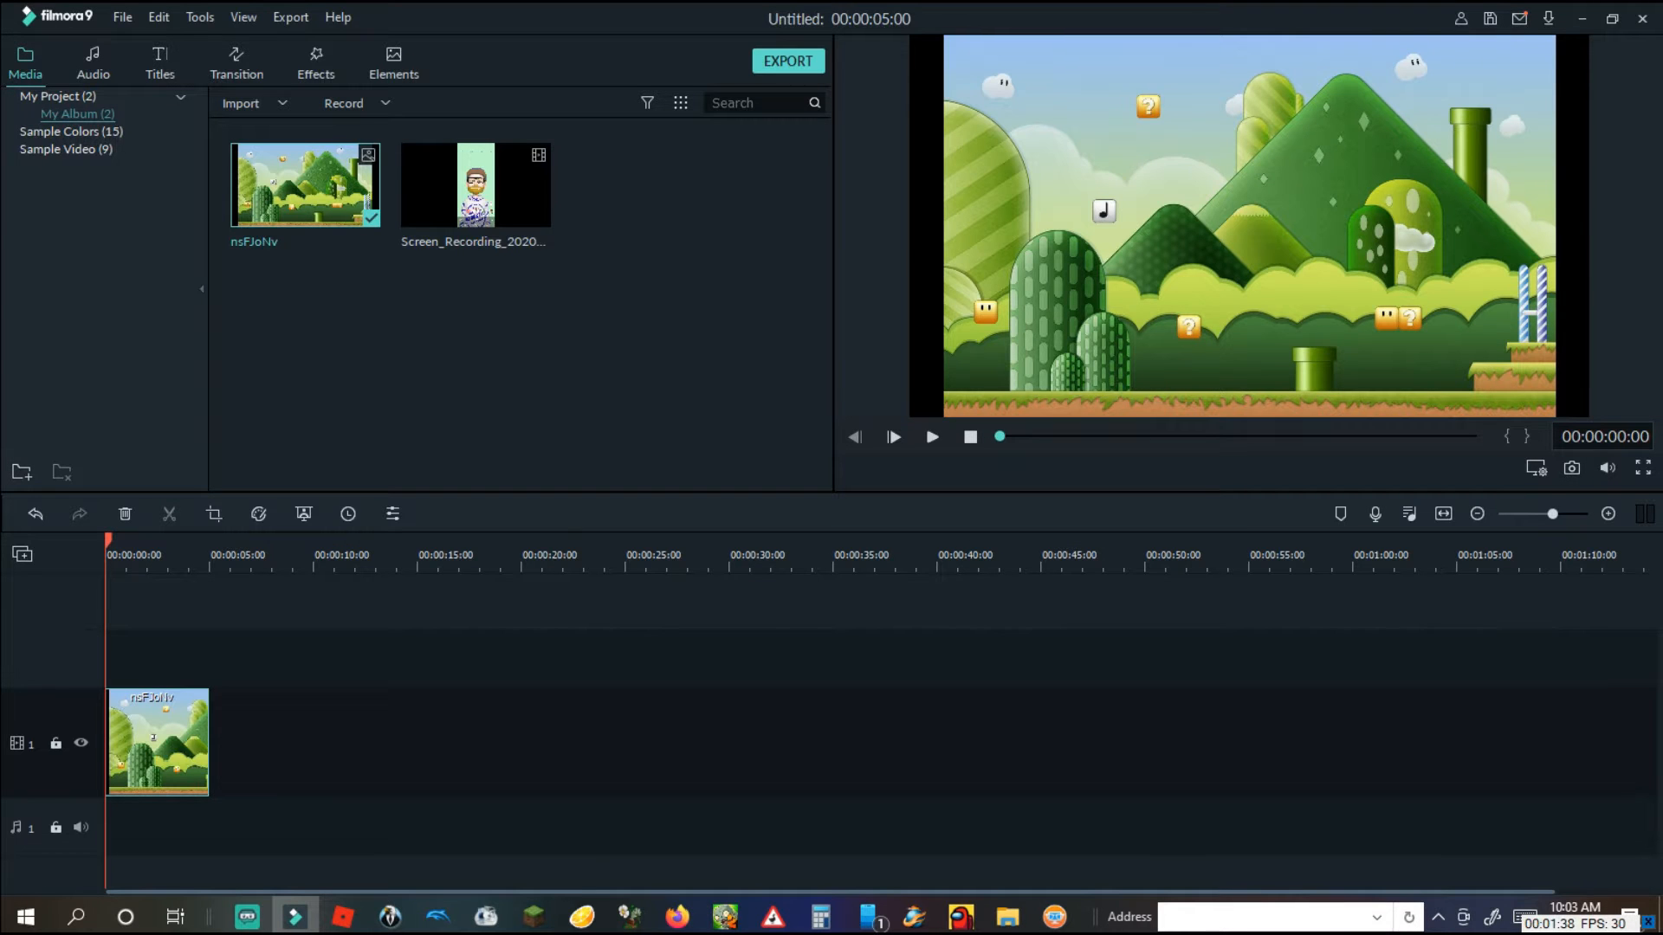
{"action": "left_click", "coordinate": [154, 737]}
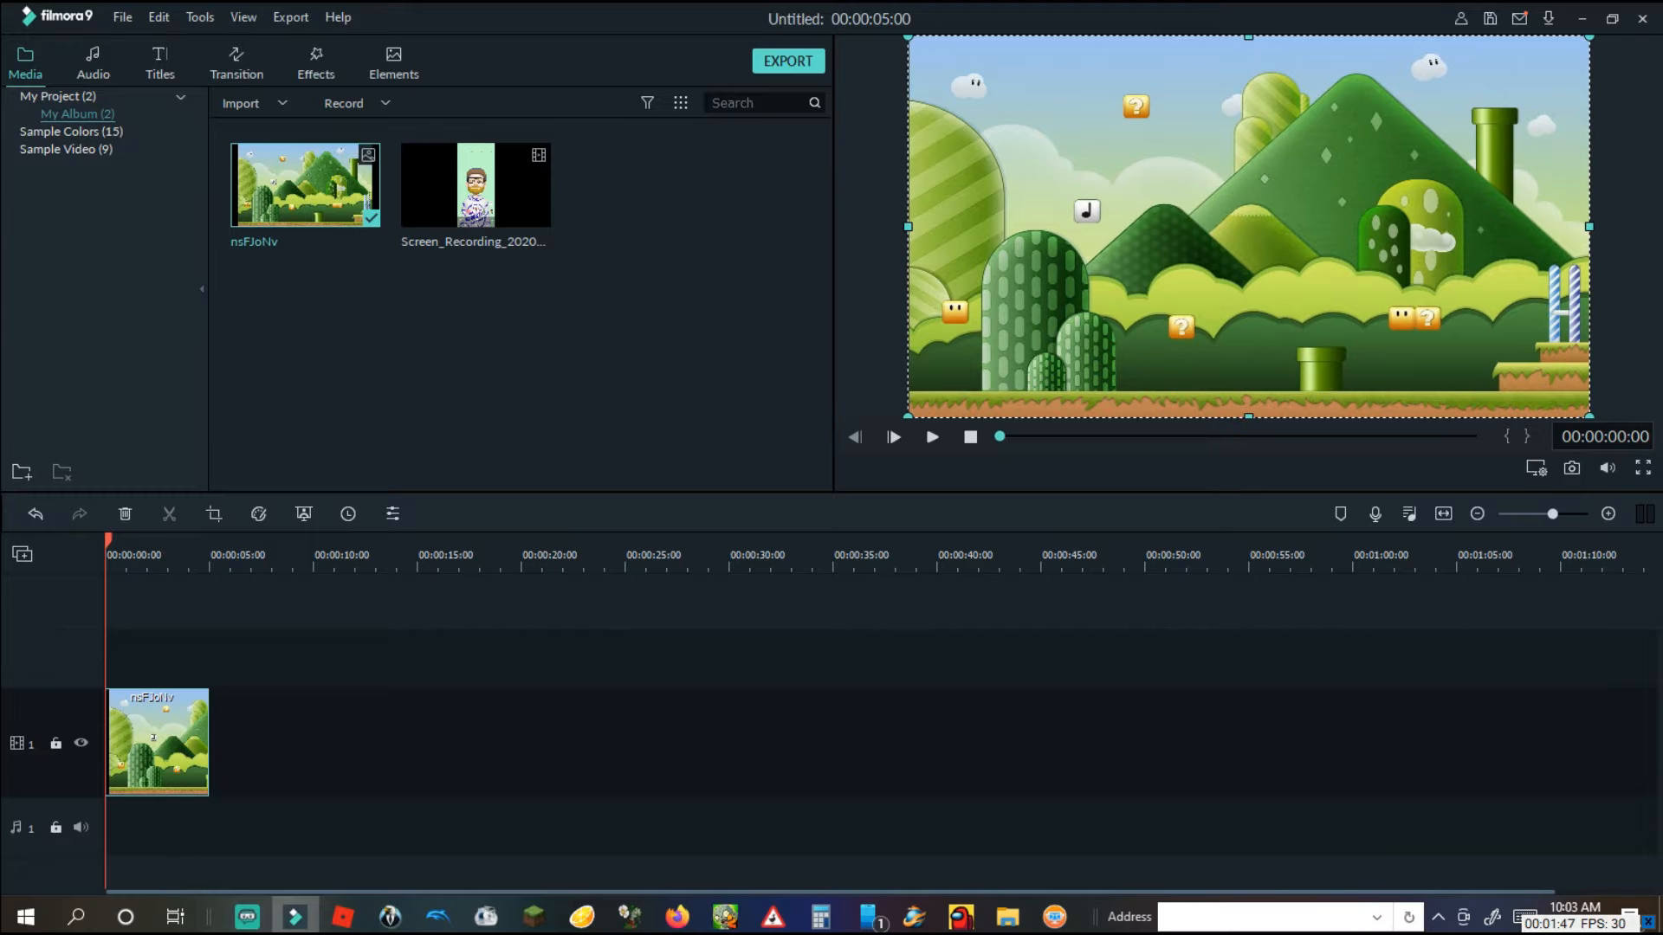
{"action": "key", "text": "Escape"}
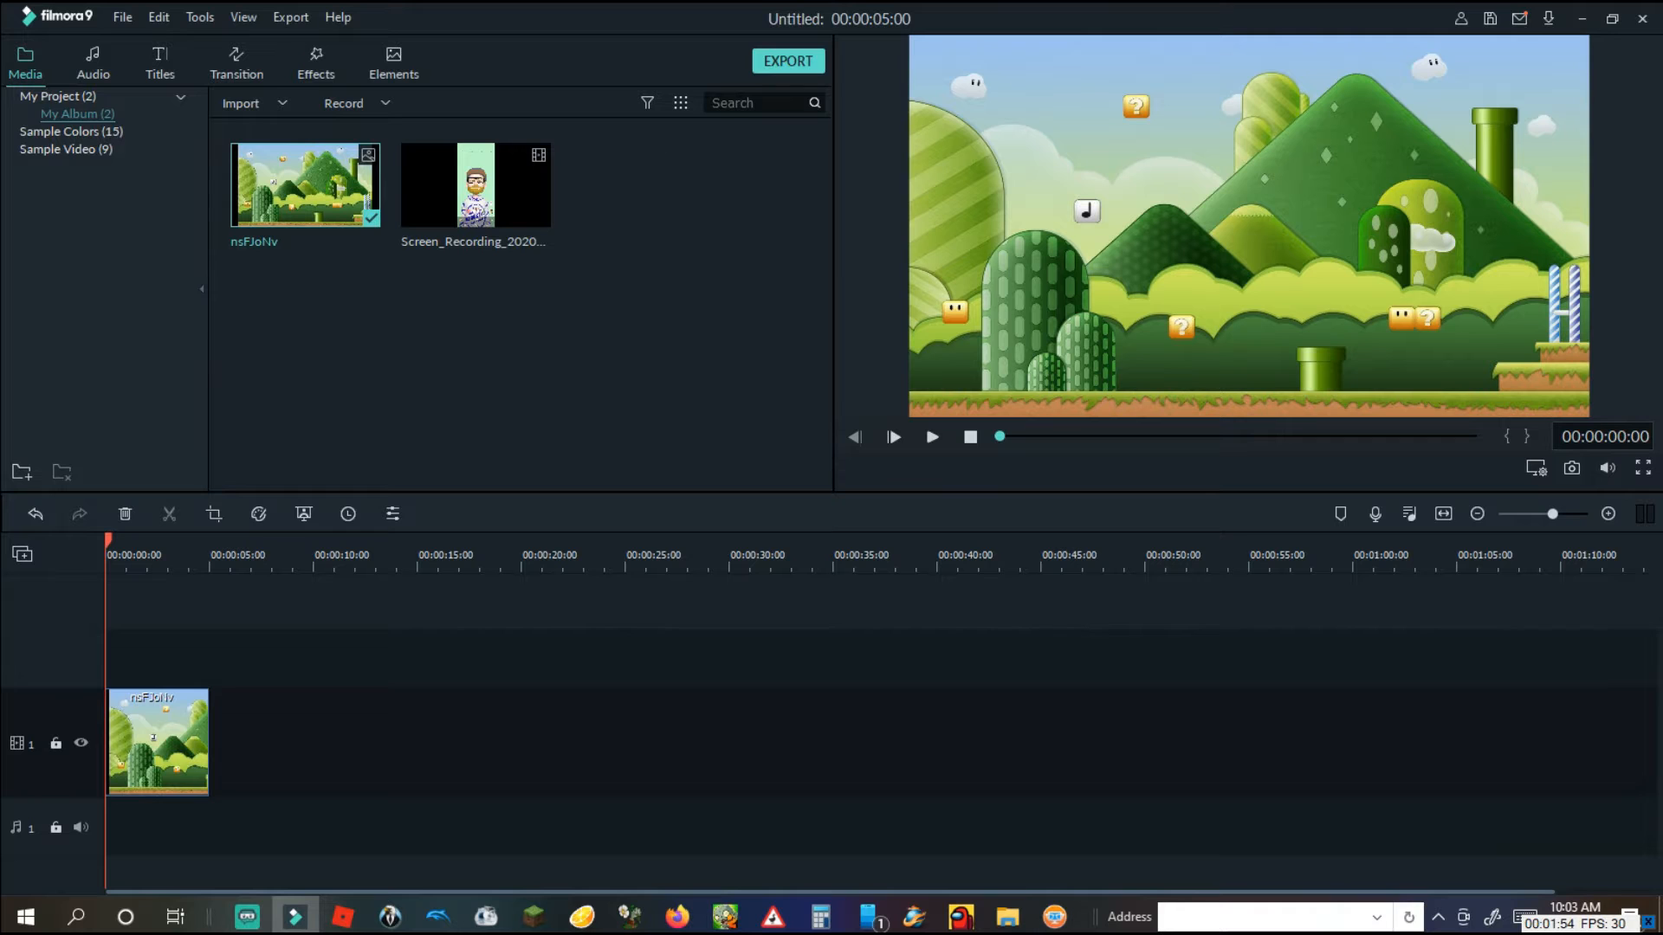
- Add the AR Emoji screen recording at the start of video track 2, above the background, keeping the current project settings
{"action": "left_click", "coordinate": [476, 185]}
{"action": "left_click_drag", "start_coordinate": [476, 184], "coordinate": [107, 658]}
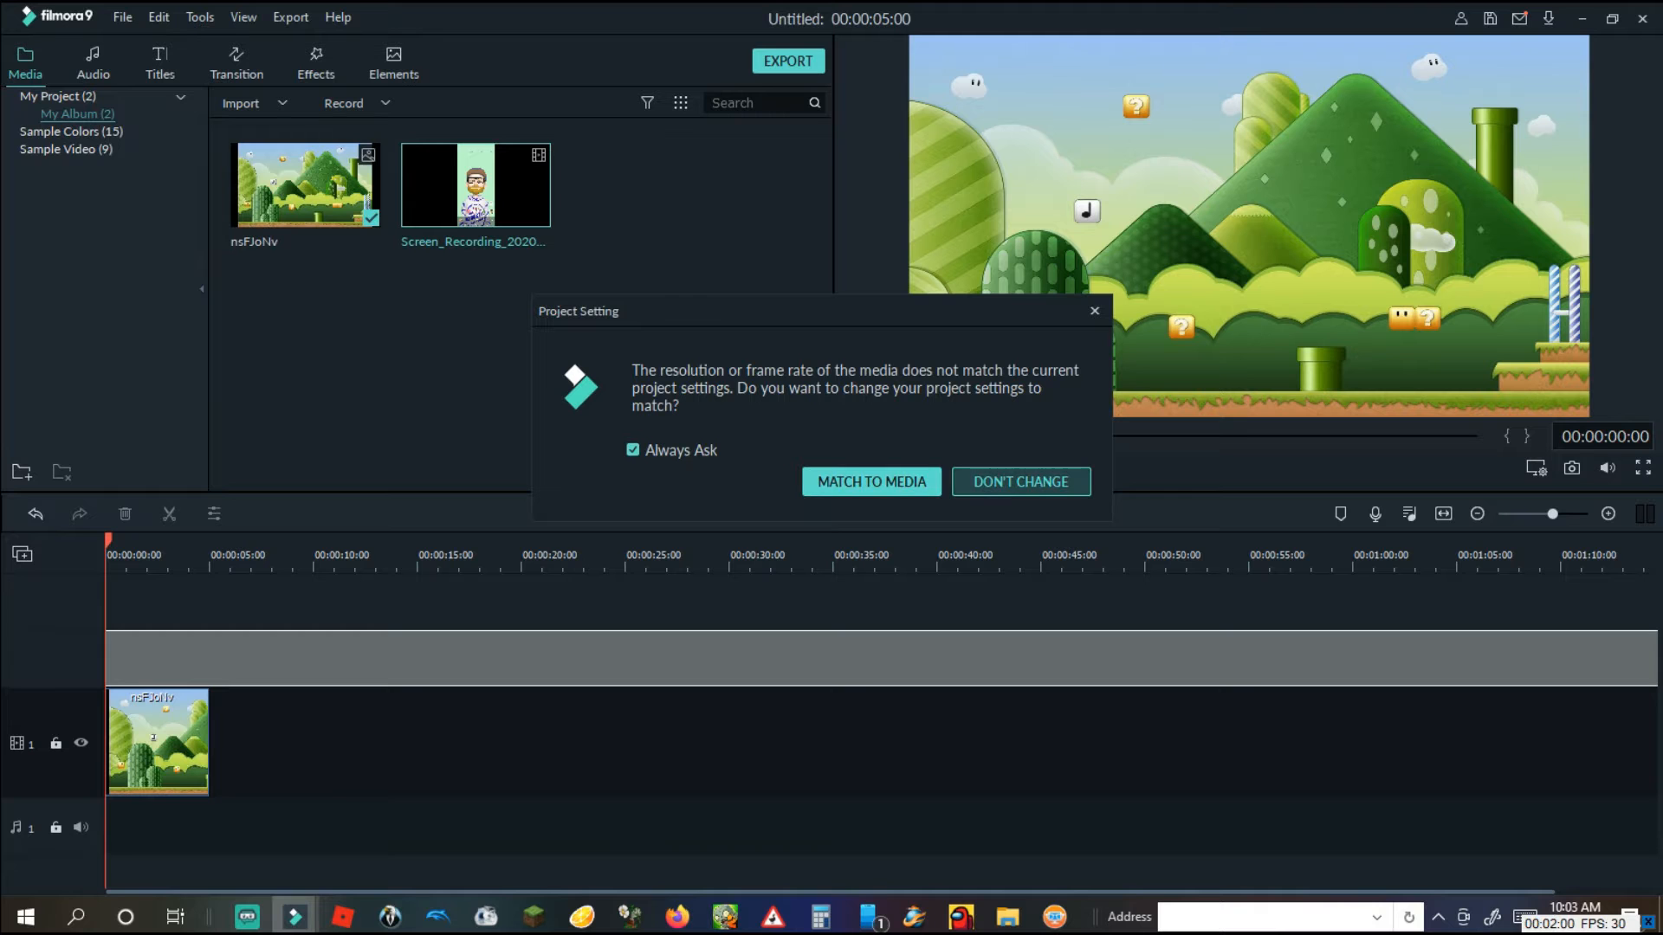
{"action": "left_click", "coordinate": [1021, 482]}
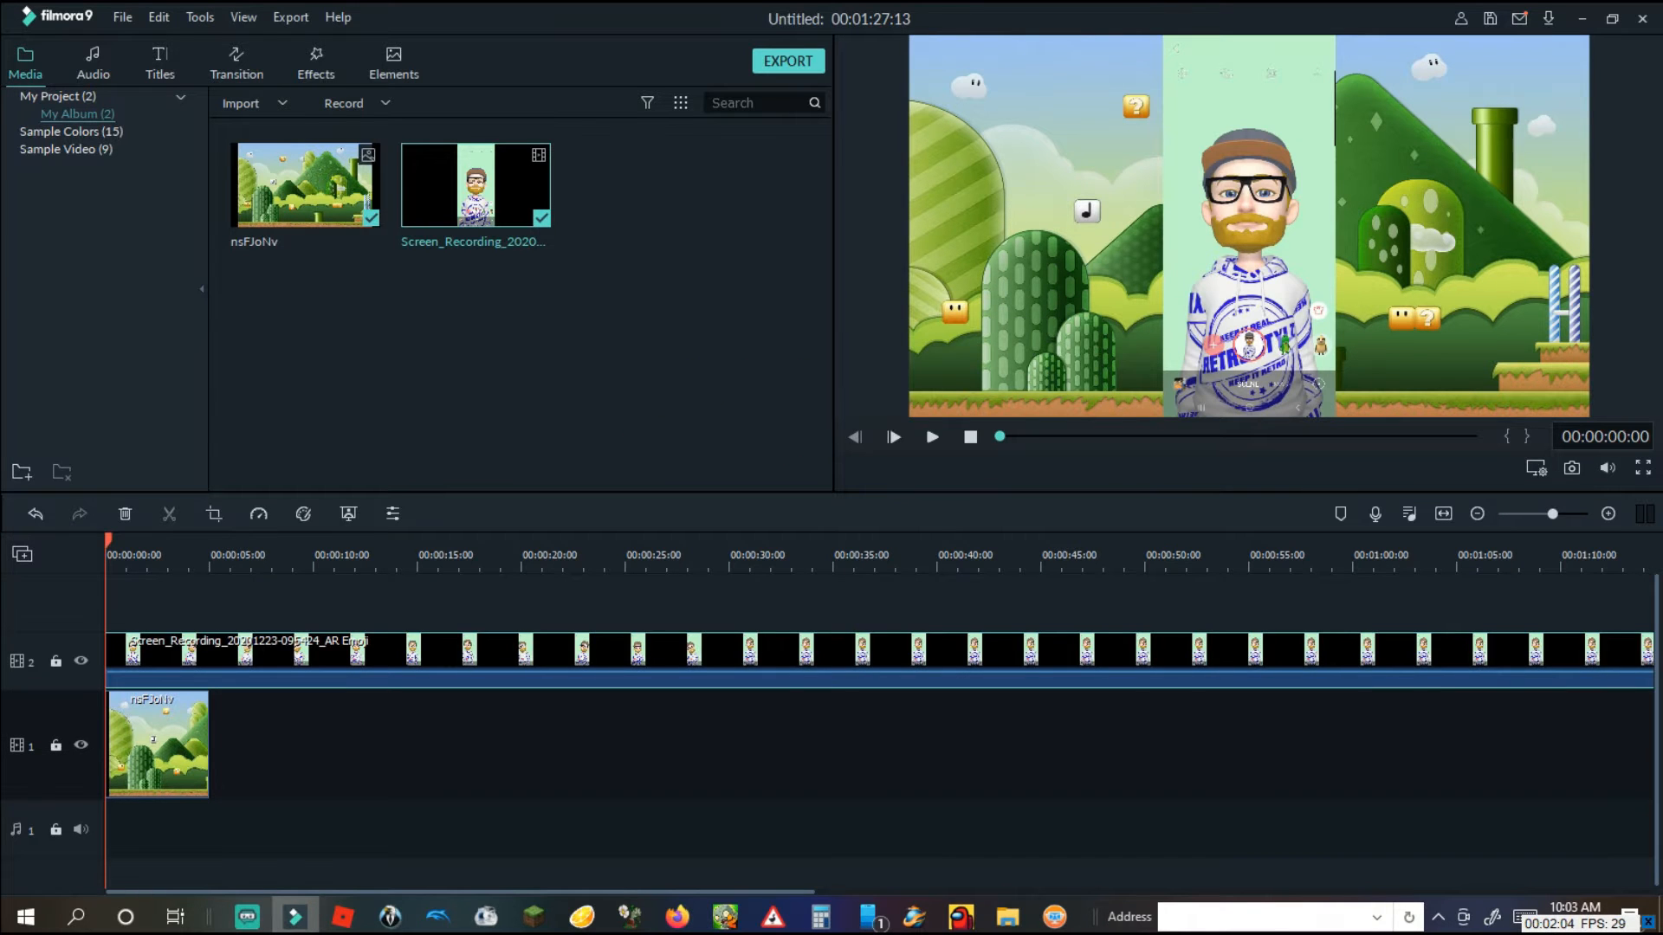
- Extend the background image clip to end together with the screen recording and preview the first seconds of the composite
{"action": "key", "text": "ctrl+minus"}
{"action": "key", "text": "ctrl+minus"}
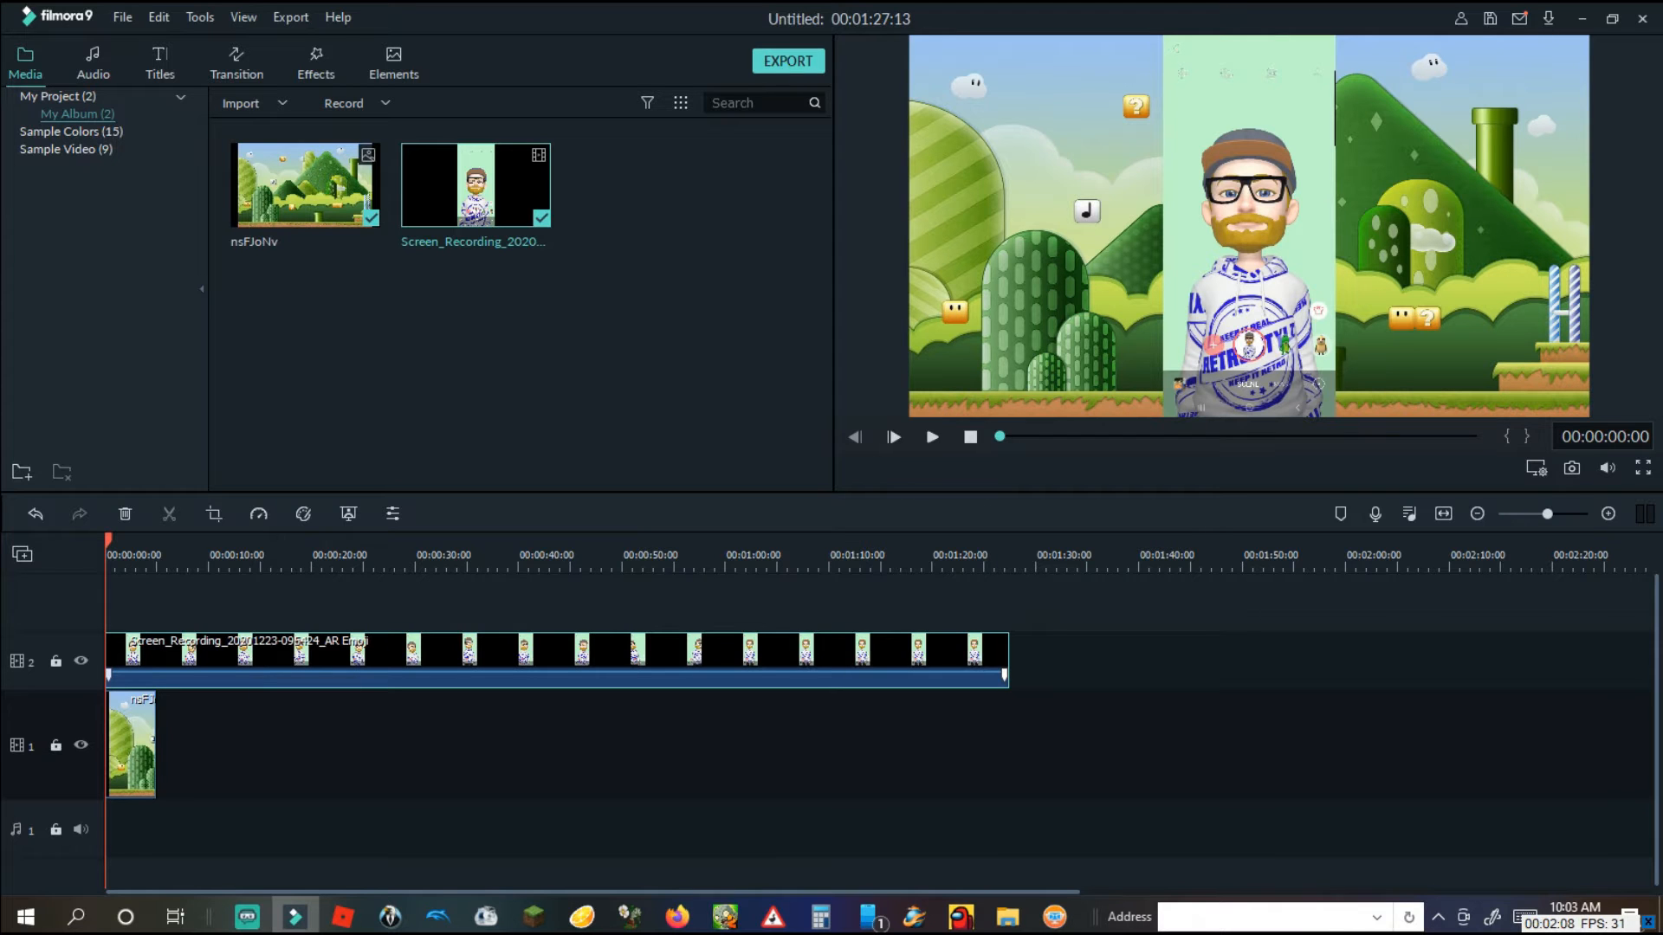
{"action": "left_click_drag", "start_coordinate": [155, 745], "coordinate": [1008, 762]}
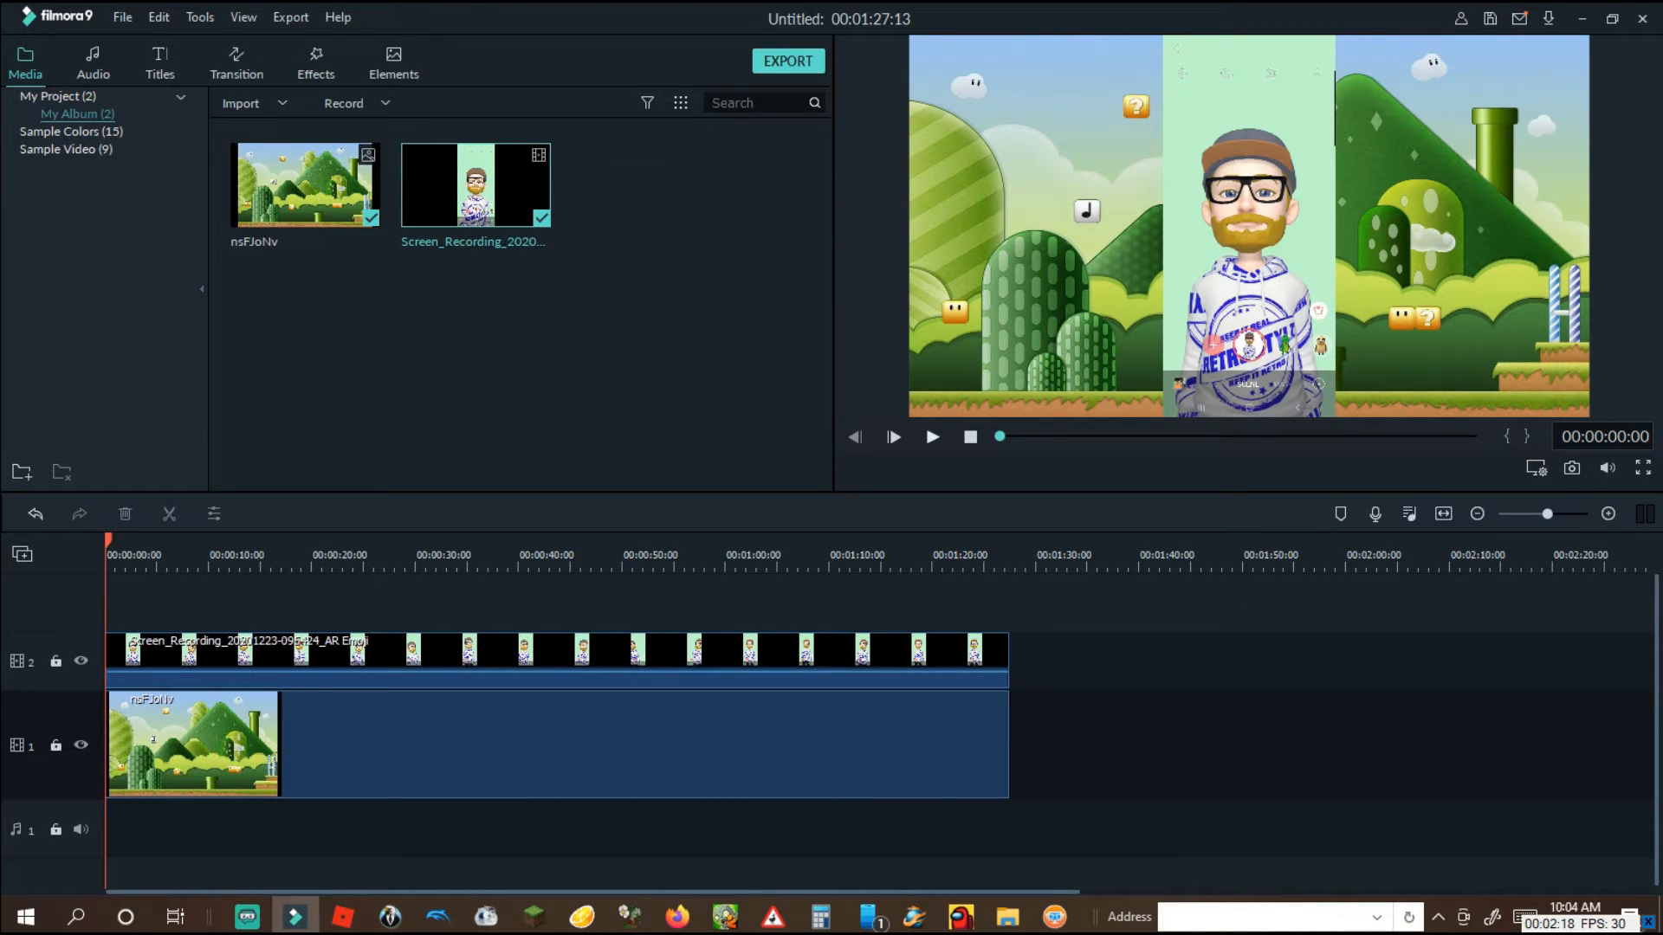
{"action": "left_click", "coordinate": [932, 436]}
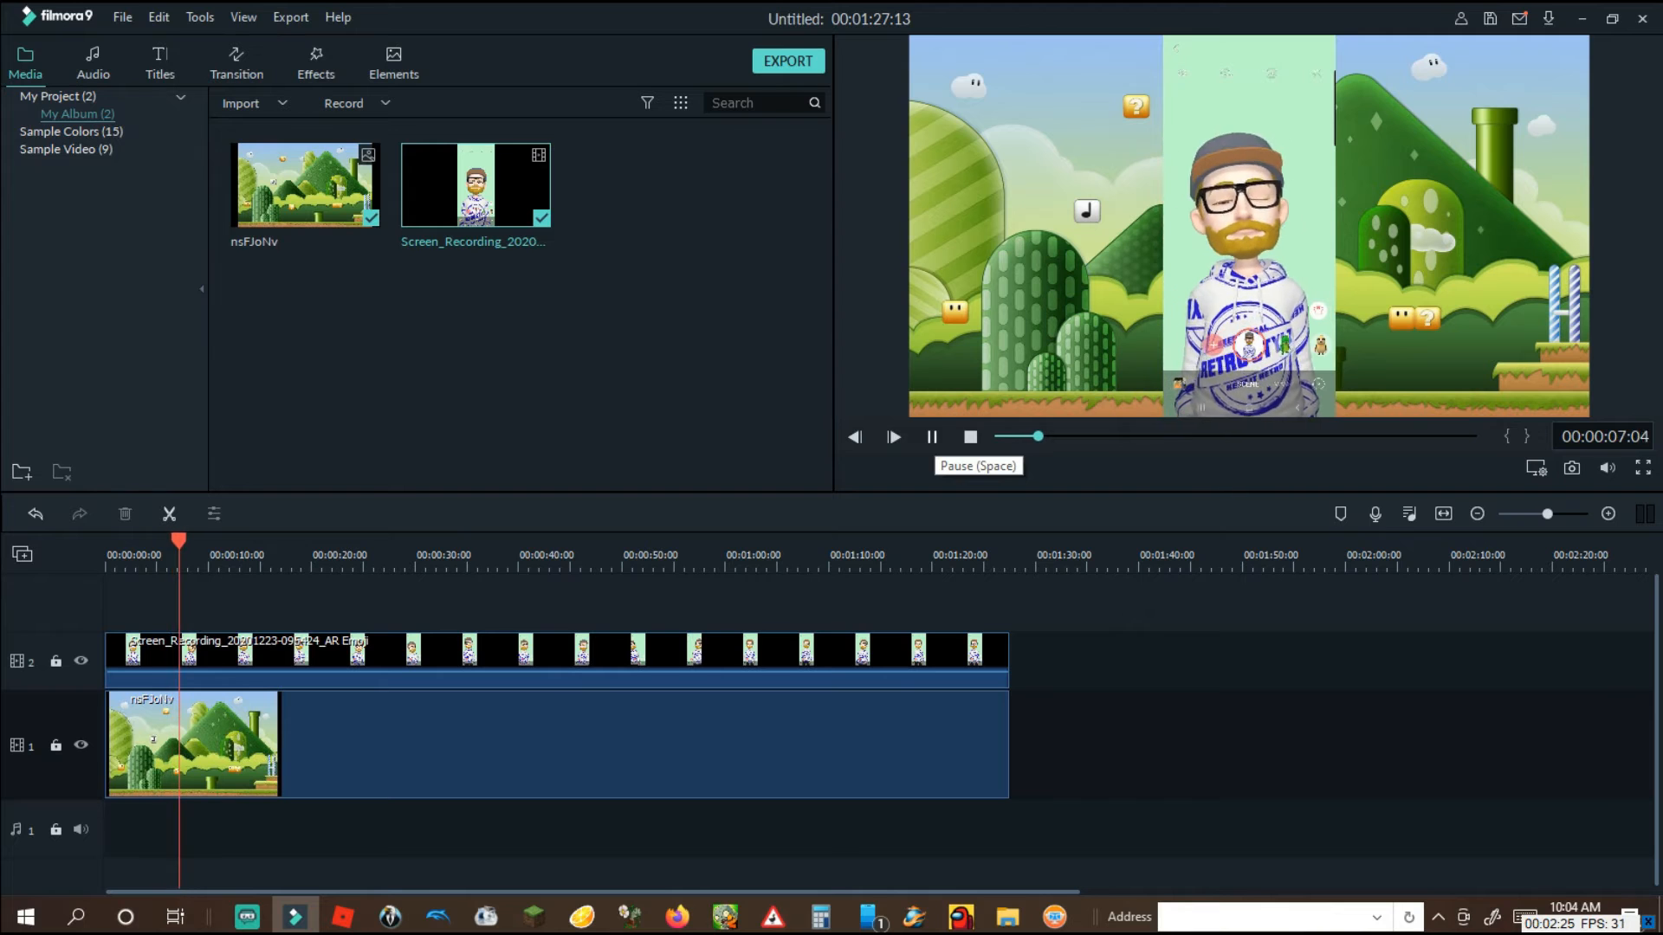
{"action": "left_click", "coordinate": [932, 438]}
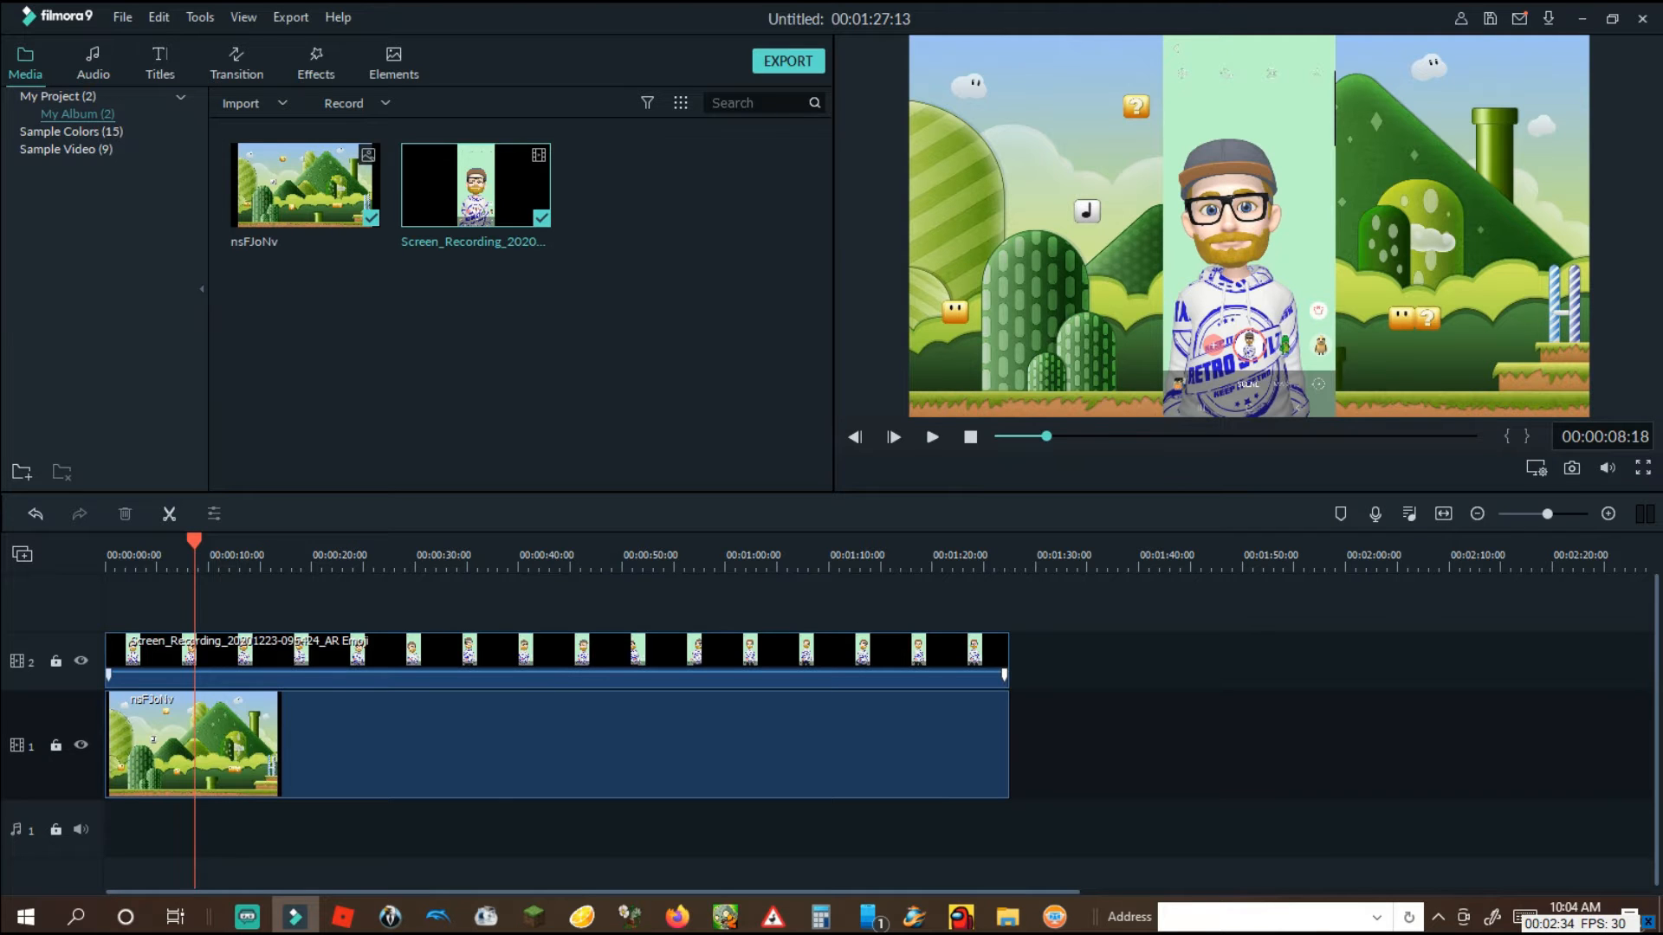
- Apply the Green Screen chroma key to the screen recording clip with an offset of 38
{"action": "right_click", "coordinate": [340, 643]}
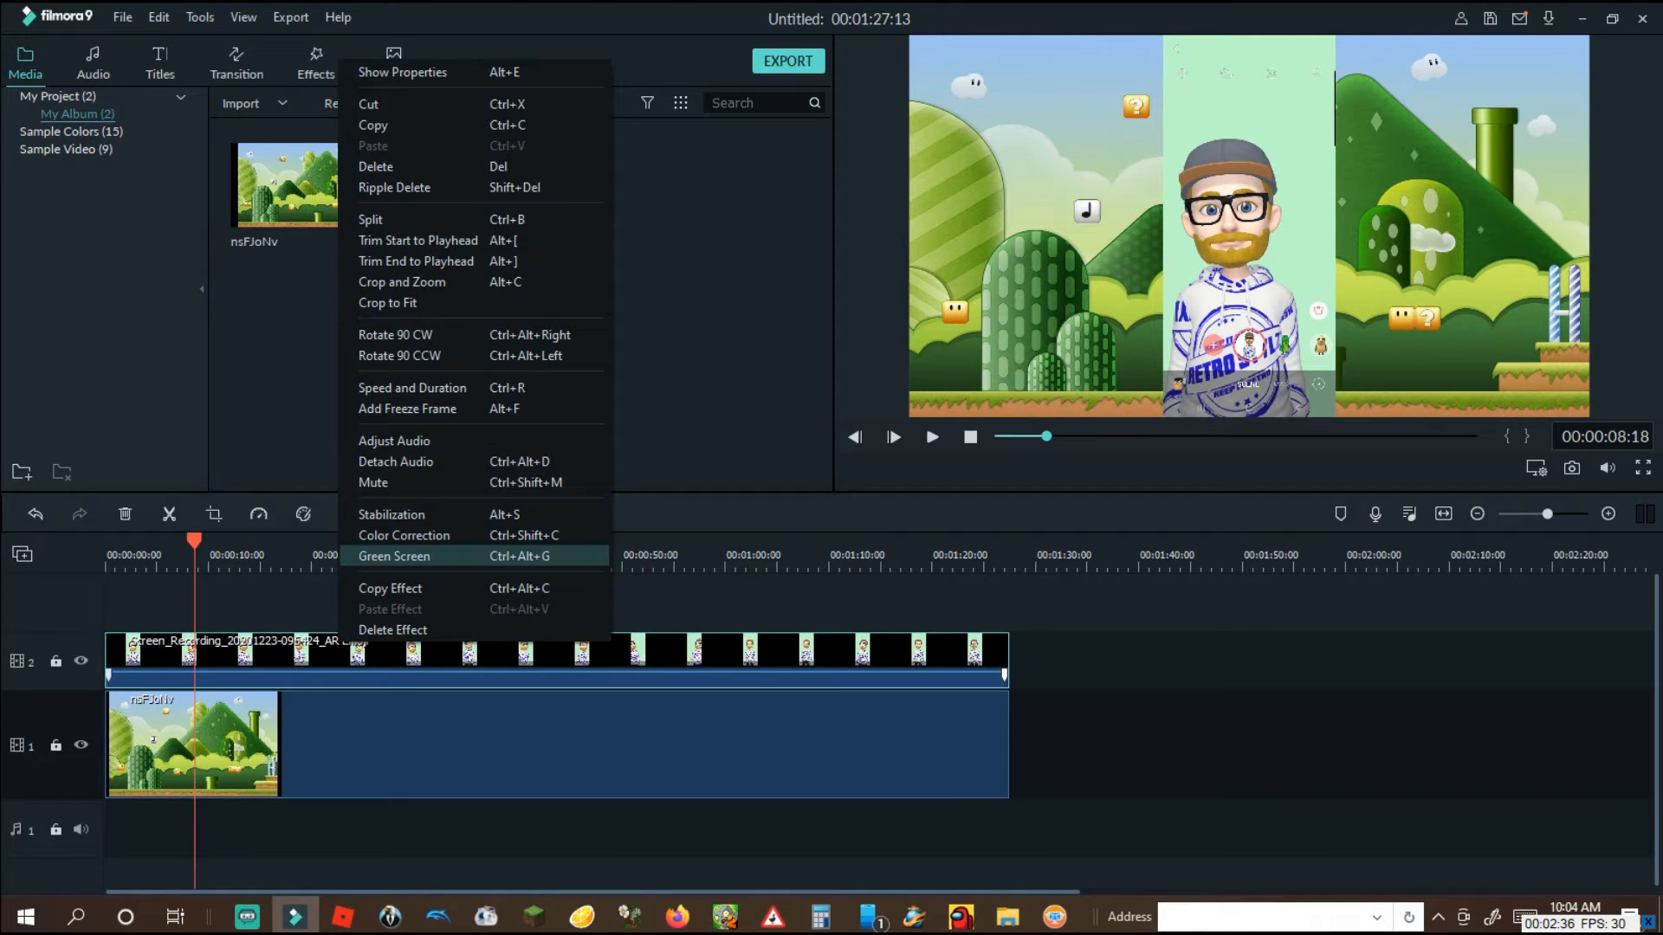
{"action": "key", "text": "Escape"}
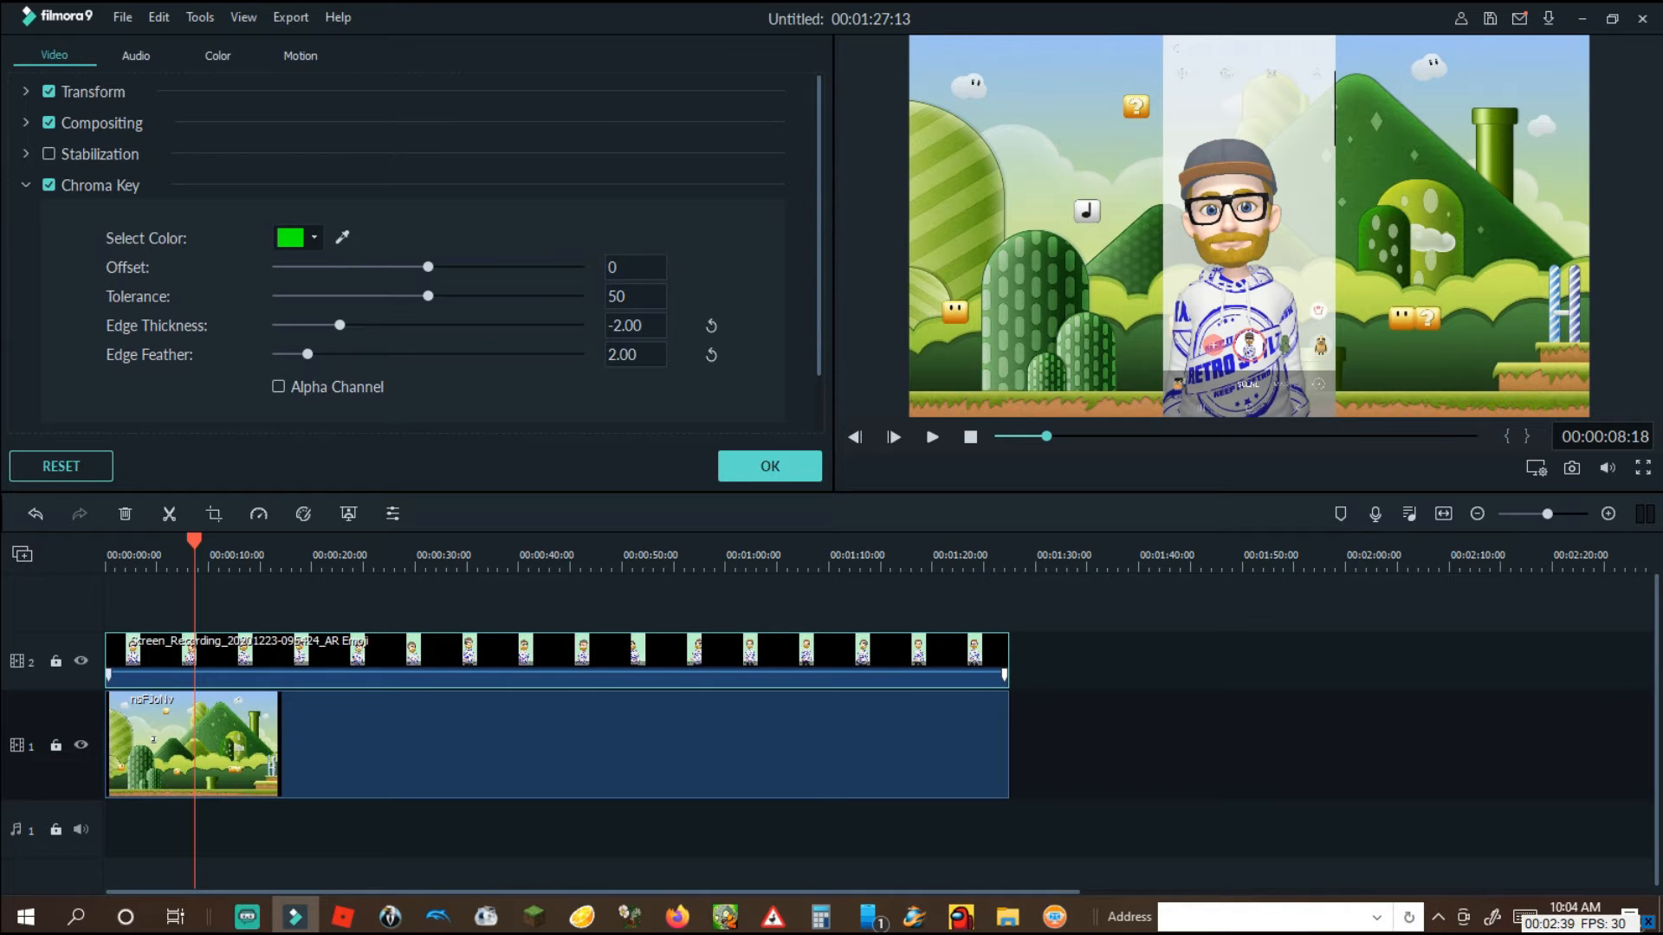
{"action": "left_click_drag", "start_coordinate": [428, 267], "coordinate": [485, 267]}
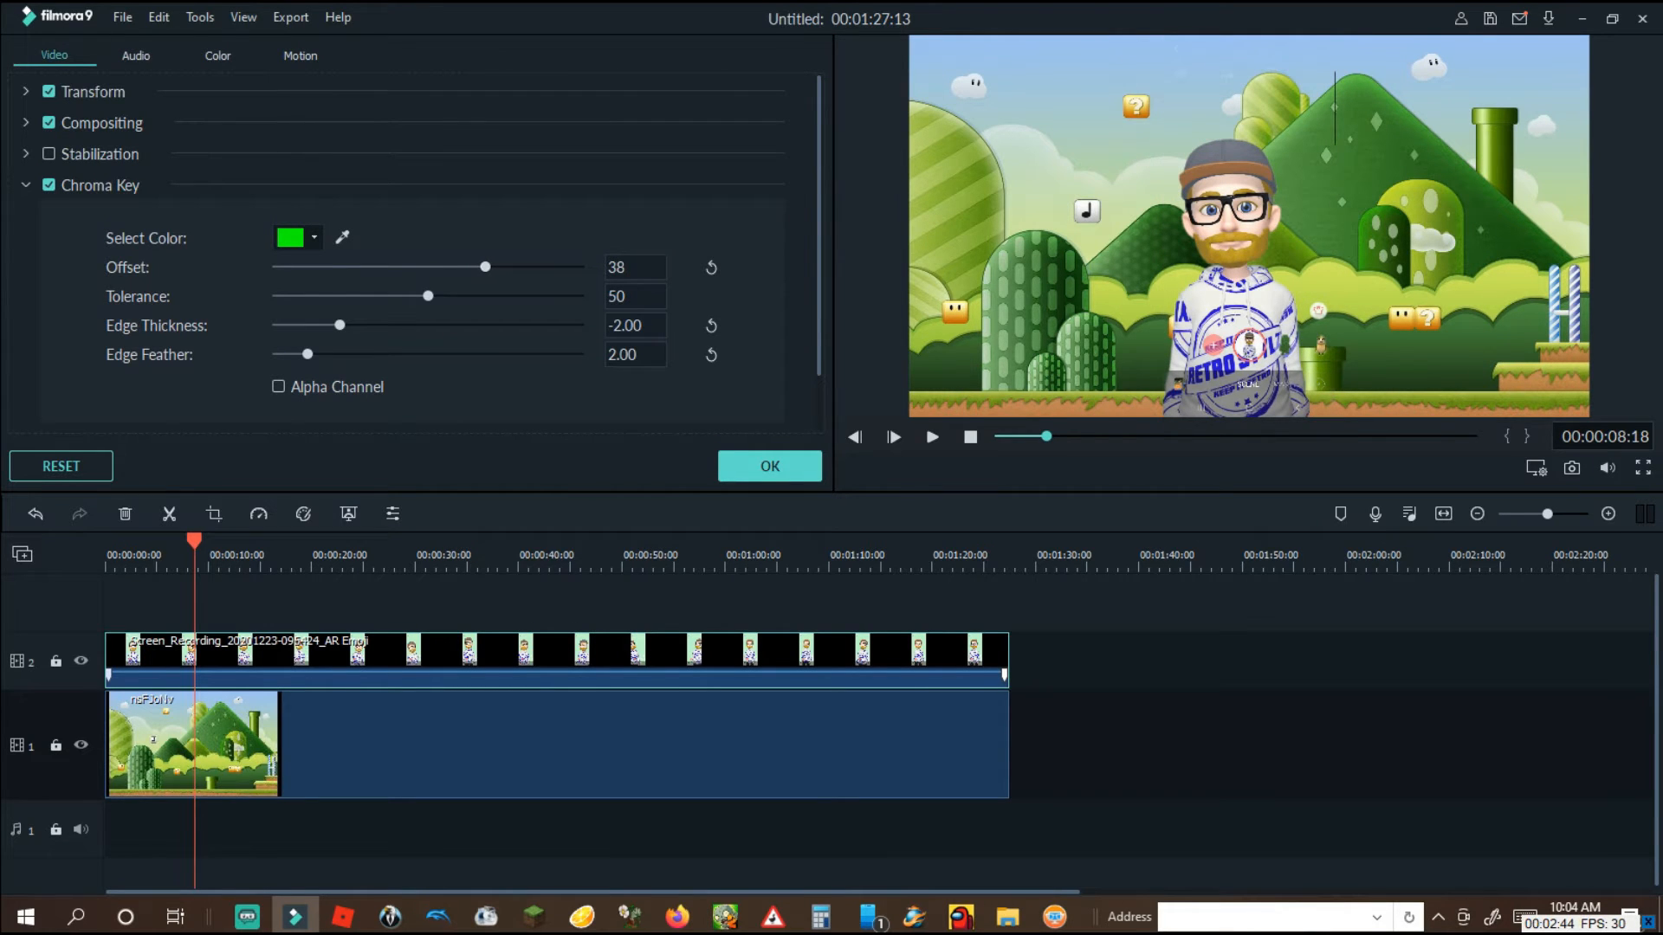
{"action": "left_click", "coordinate": [770, 466]}
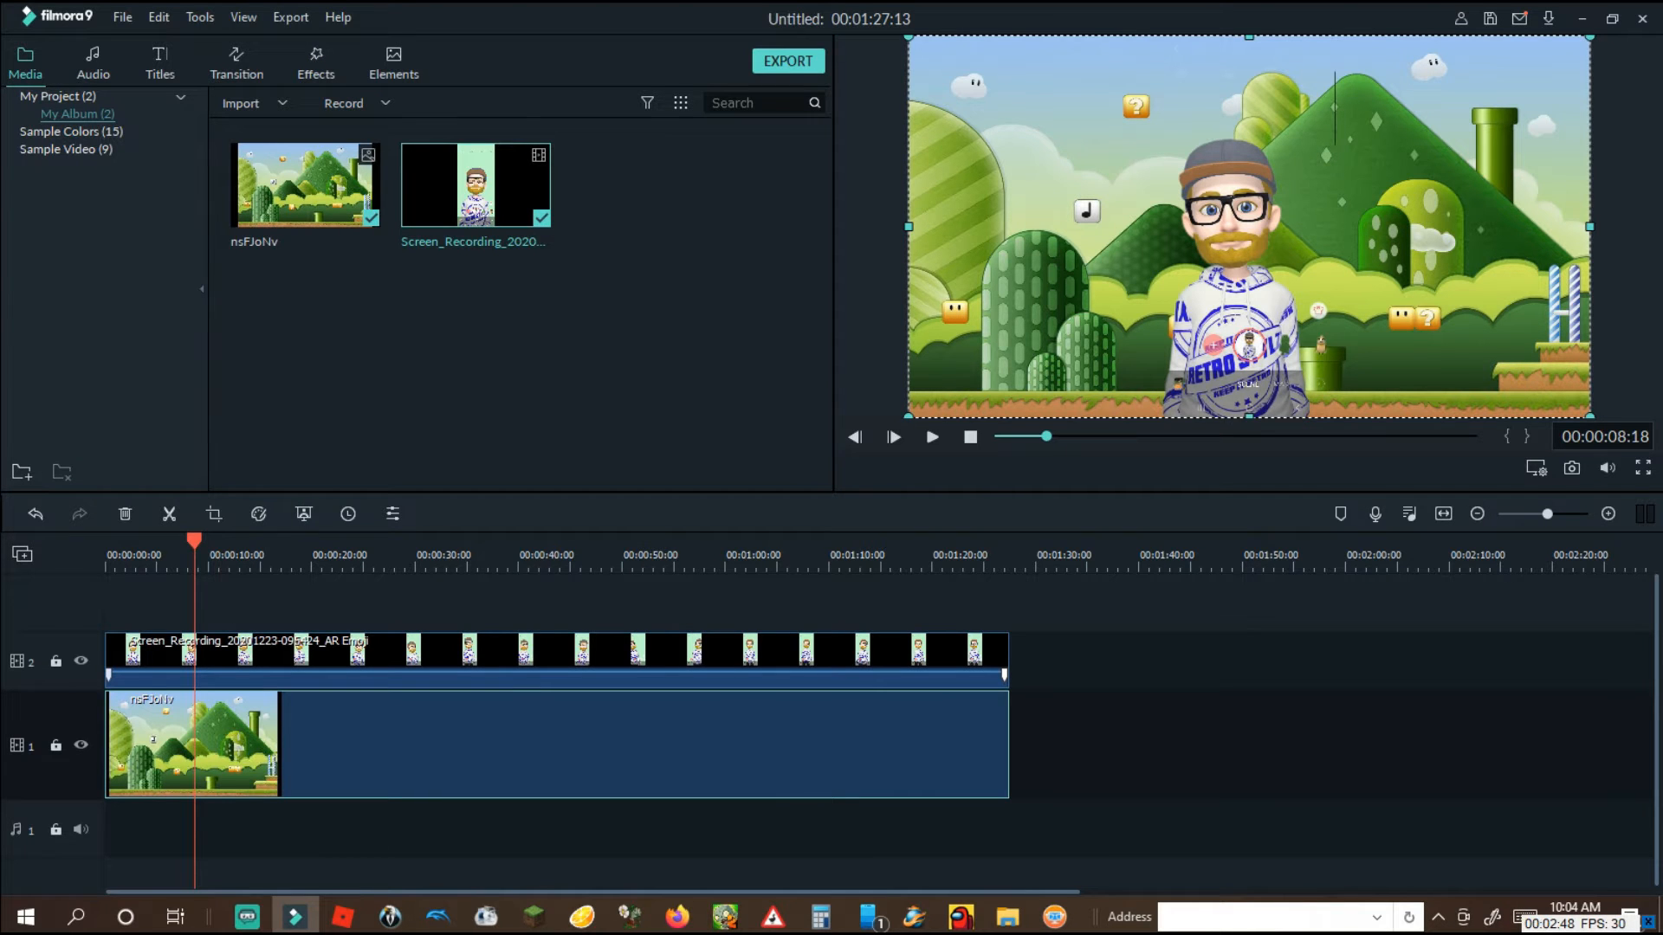
- Move the keyed avatar into the lower-left corner of the video frame and preview the playback
{"action": "left_click_drag", "start_coordinate": [1335, 108], "coordinate": [1096, 203]}
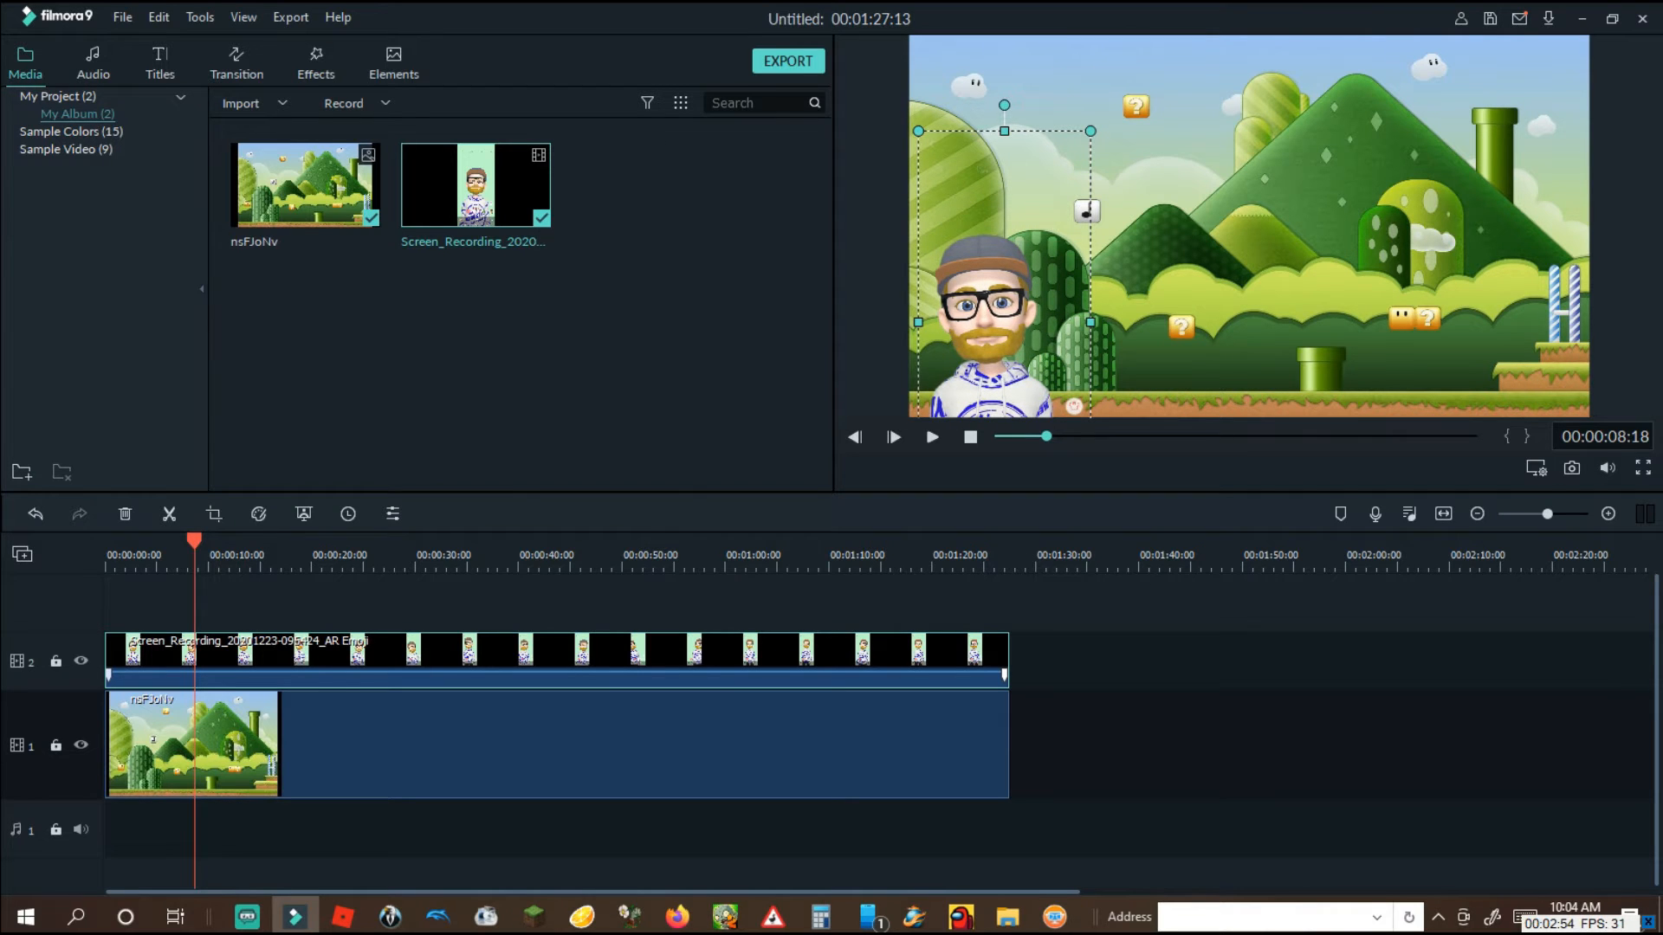
{"action": "left_click_drag", "start_coordinate": [1004, 286], "coordinate": [997, 278]}
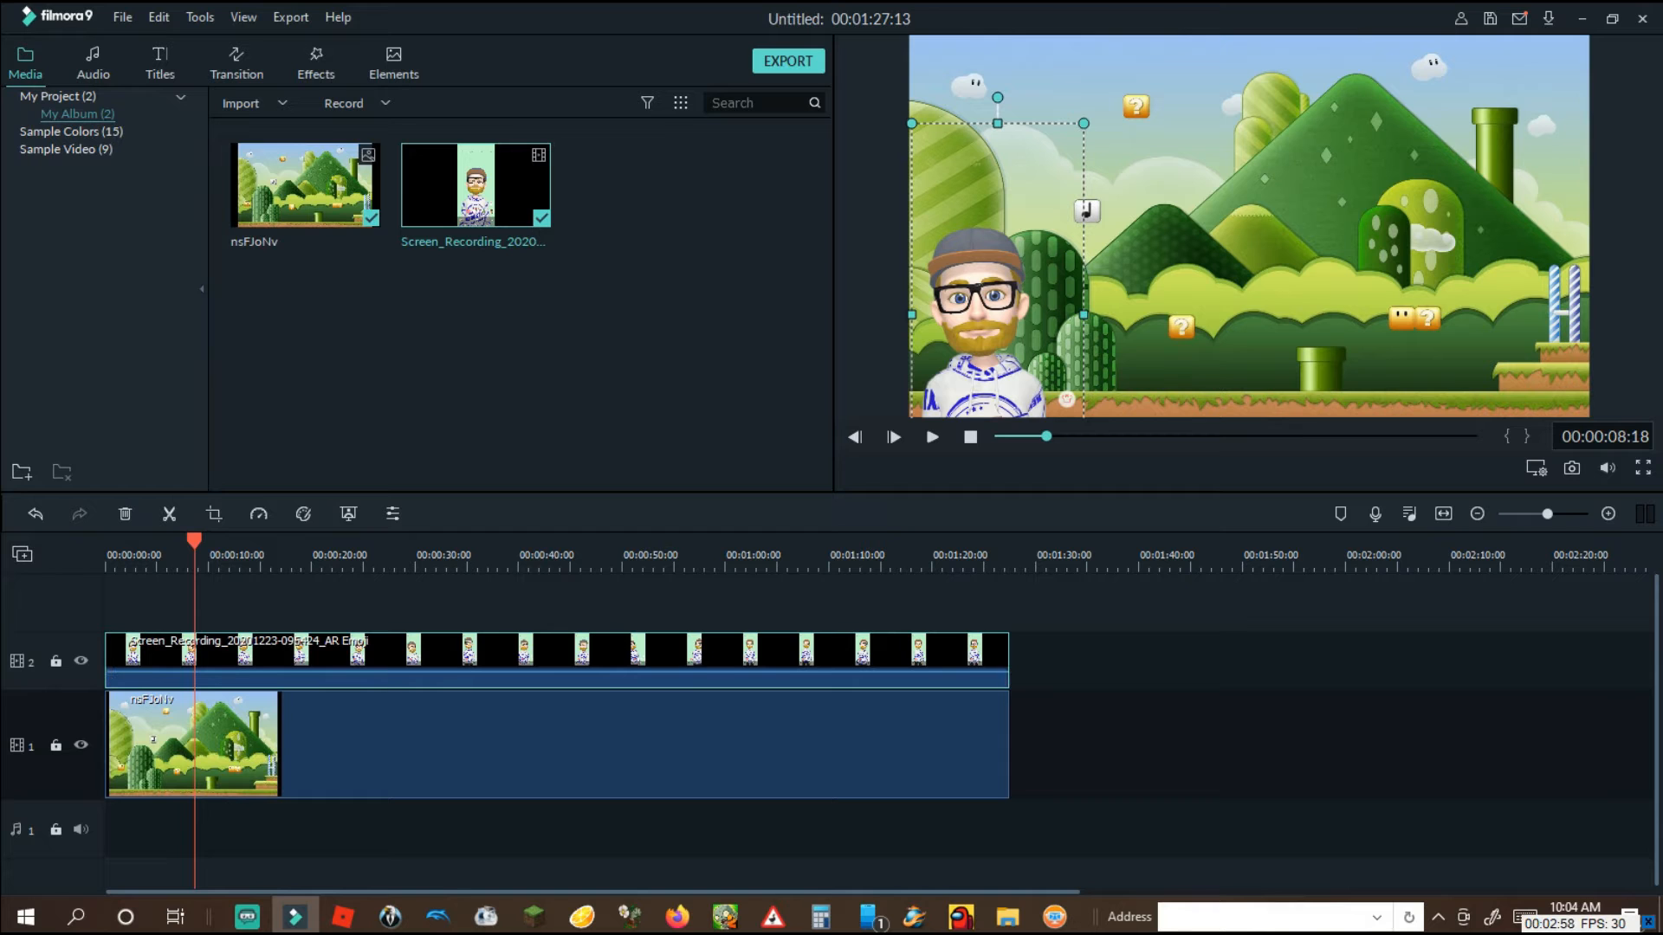
{"action": "left_click", "coordinate": [932, 436]}
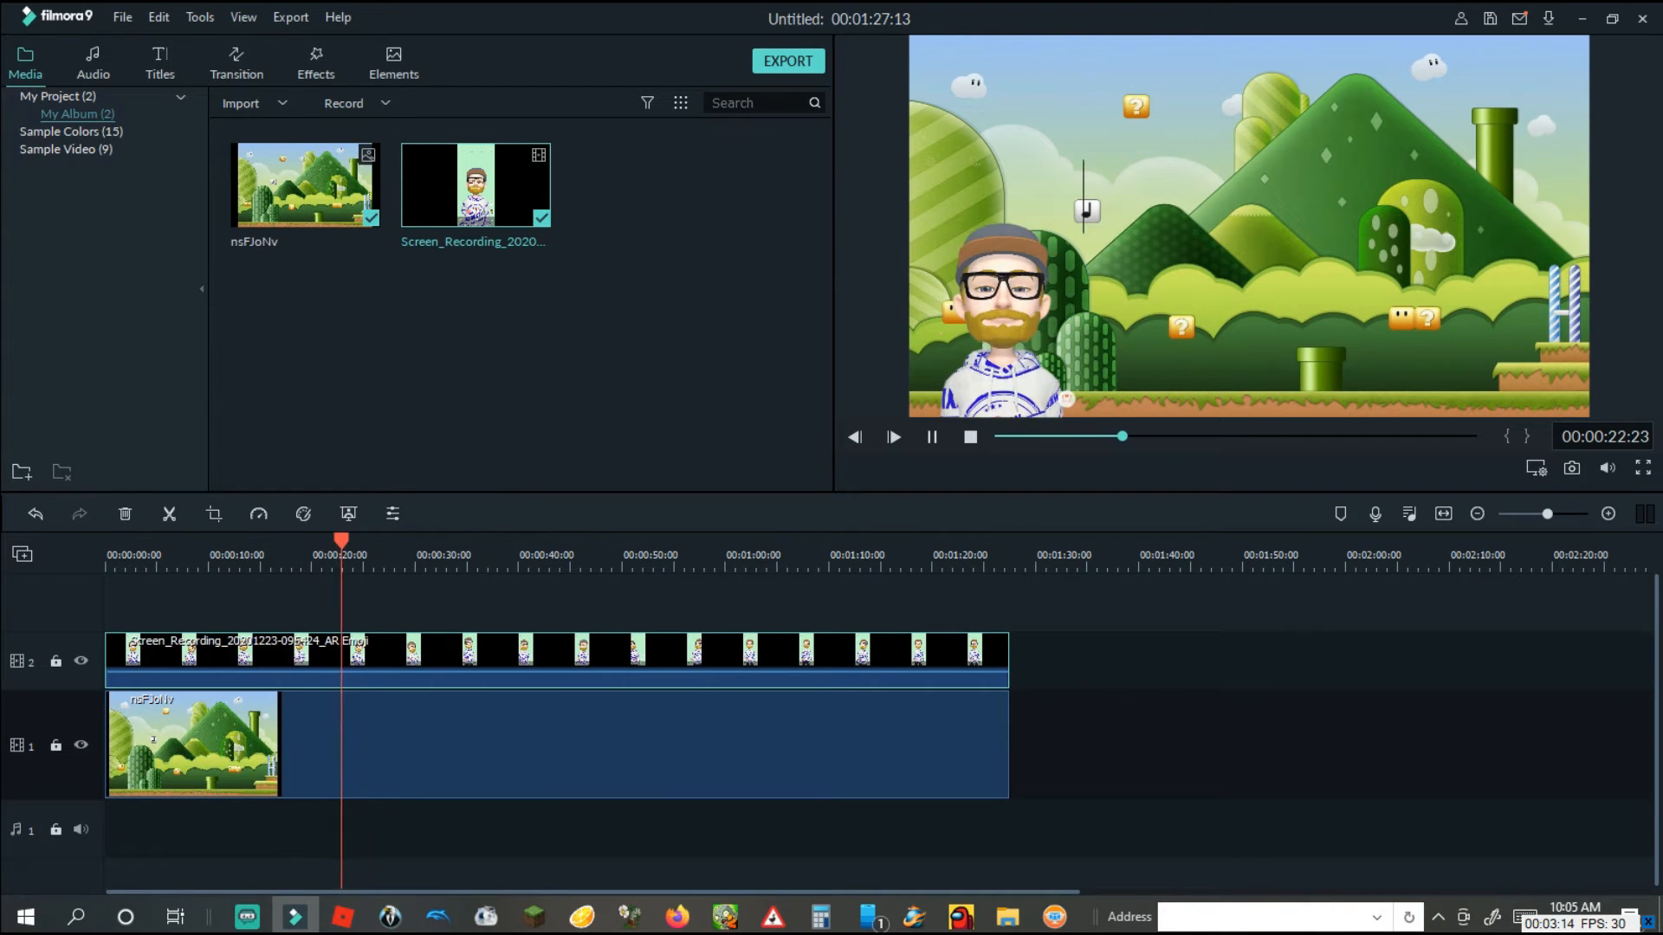
{"action": "key", "text": "space"}
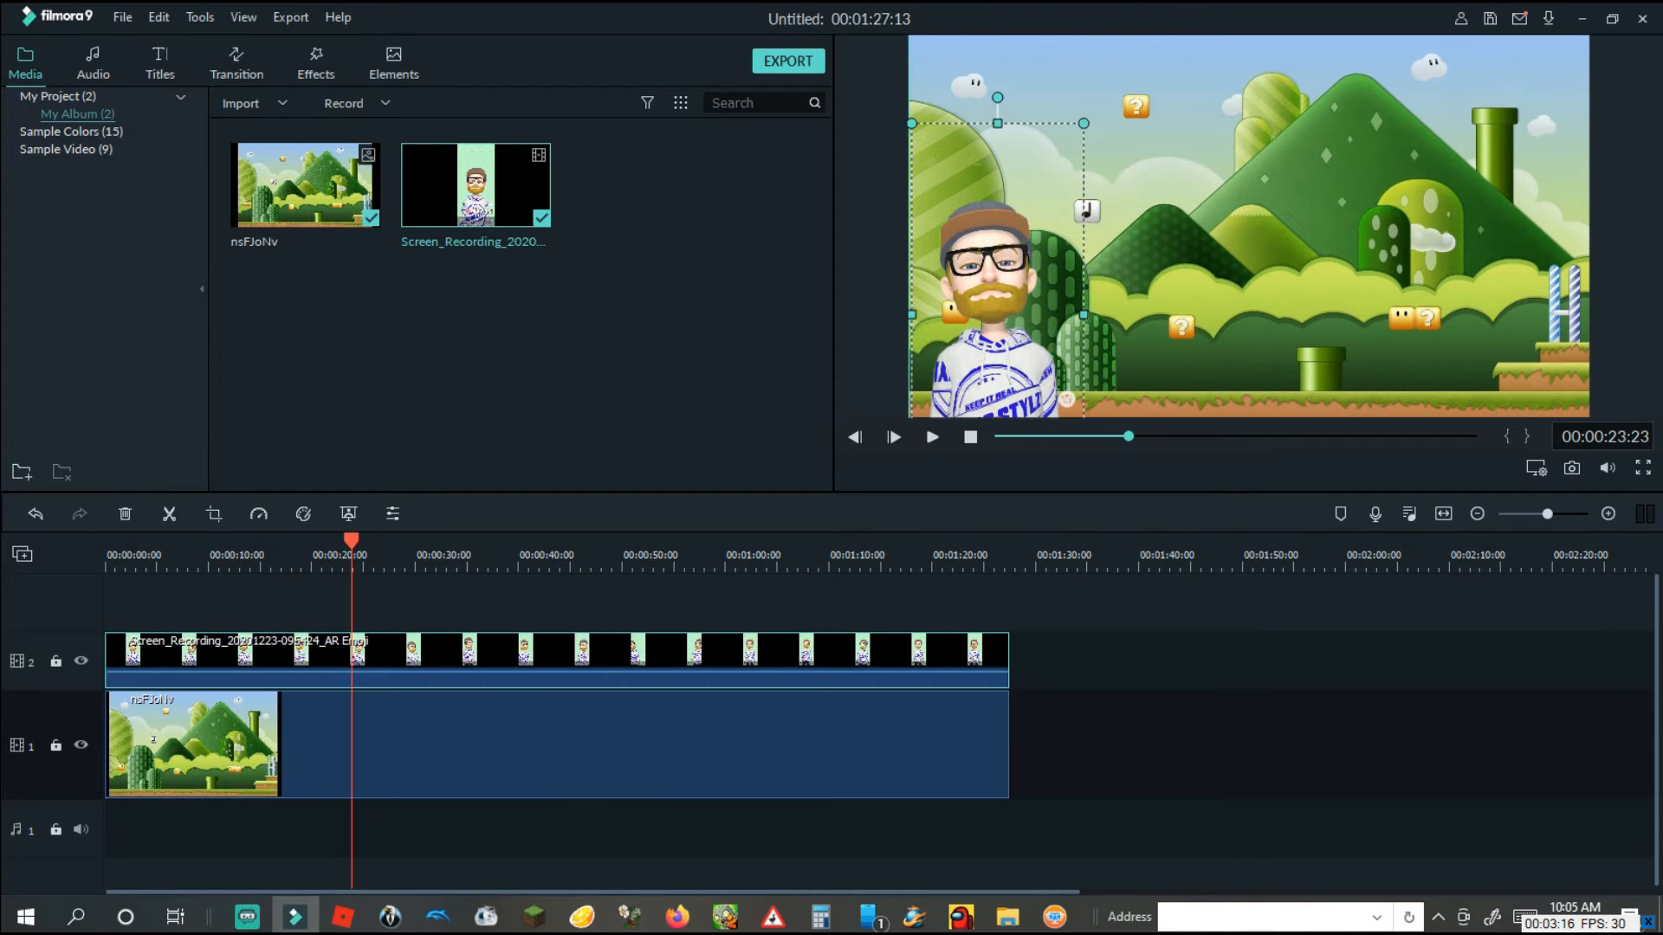
- Move the avatar right of the frame's center, enlarge it slightly with its bottom edge beyond the frame, and preview it
{"action": "left_click_drag", "start_coordinate": [1078, 197], "coordinate": [1280, 179]}
{"action": "left_click_drag", "start_coordinate": [1184, 242], "coordinate": [1272, 222]}
{"action": "mouse_move", "coordinate": [1204, 307]}
{"action": "left_mouse_down"}
{"action": "mouse_move", "coordinate": [1032, 307]}
{"action": "mouse_move", "coordinate": [1194, 307]}
{"action": "left_mouse_up"}
{"action": "left_click_drag", "start_coordinate": [1272, 260], "coordinate": [1276, 281]}
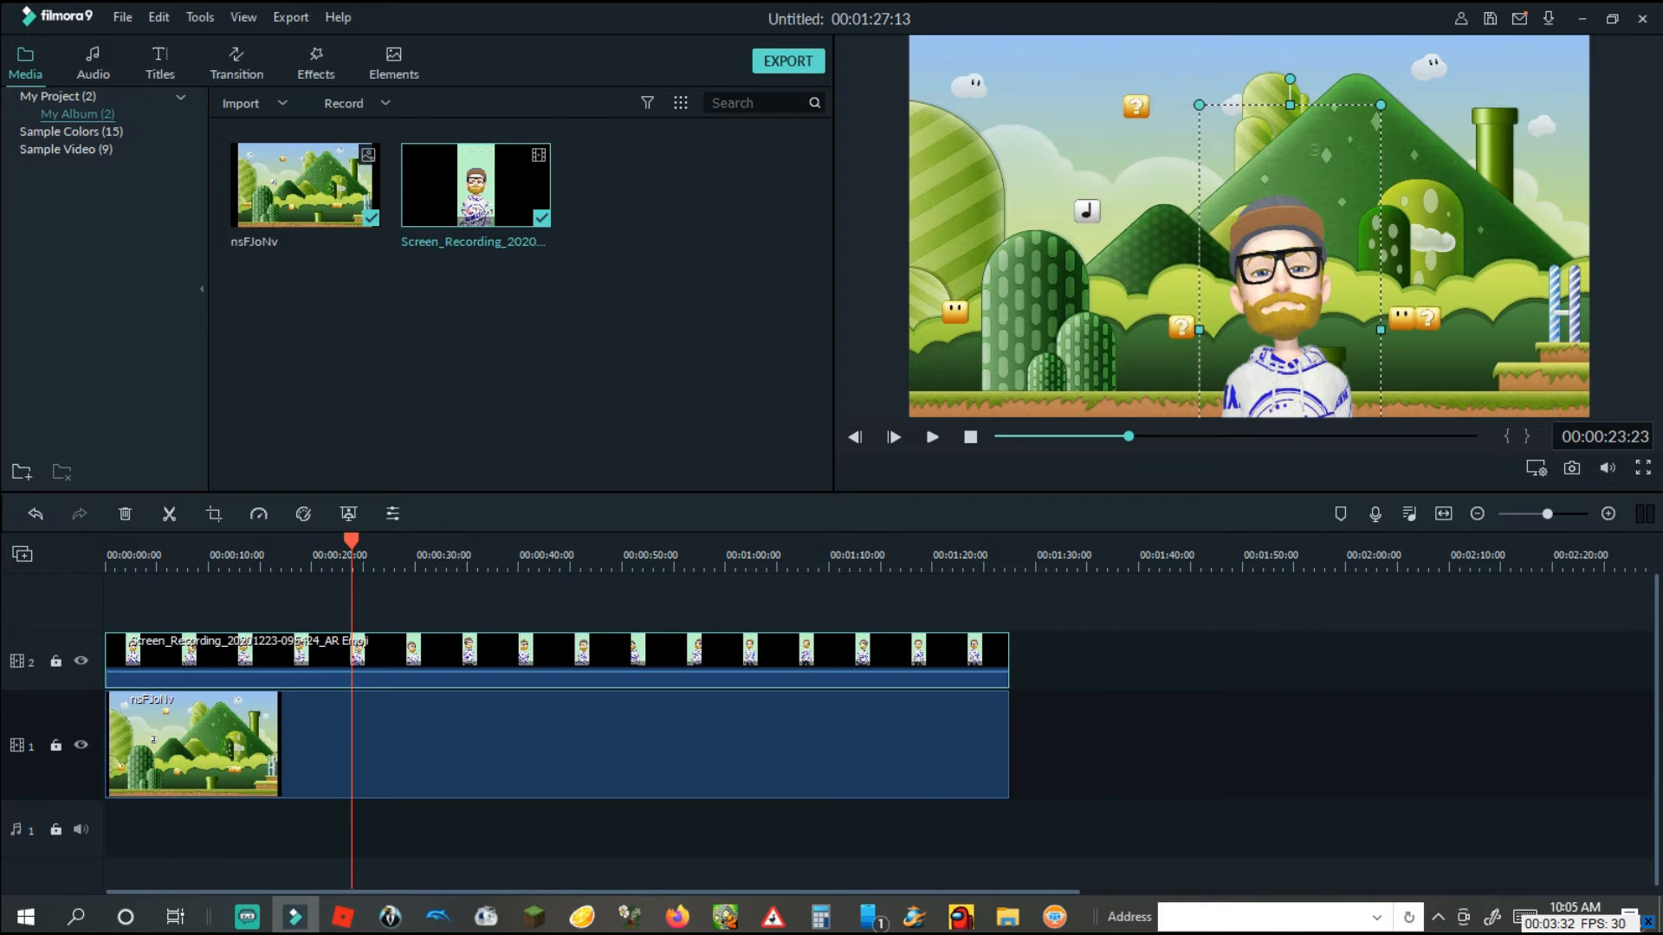
{"action": "left_click_drag", "start_coordinate": [1380, 330], "coordinate": [1390, 330]}
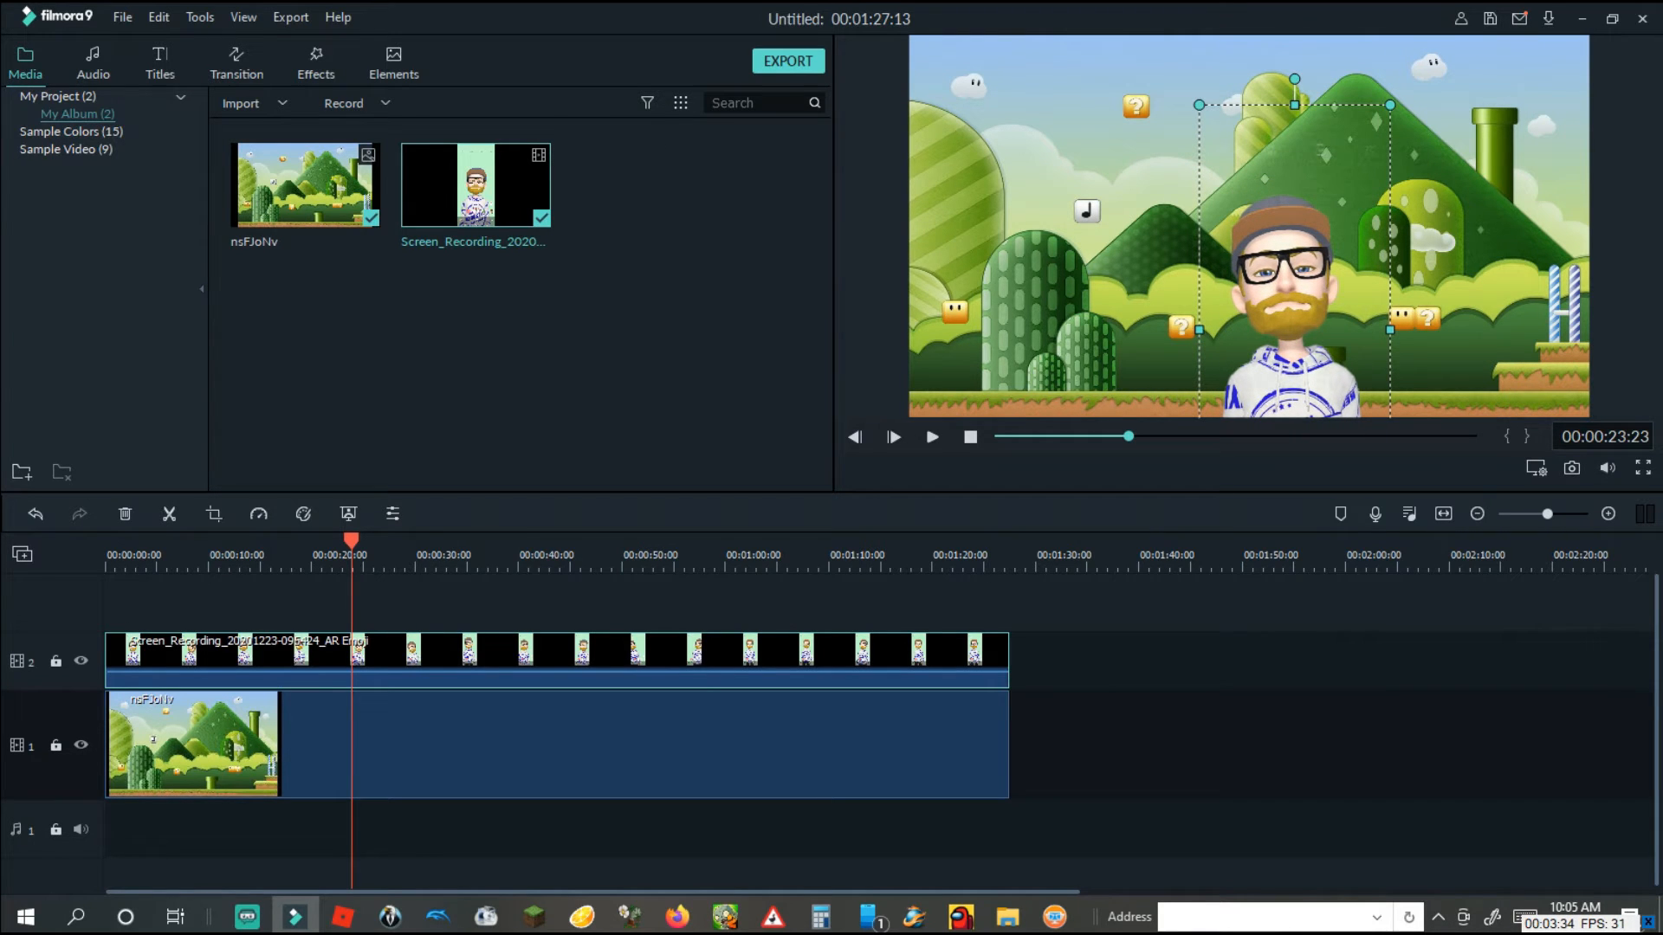
{"action": "mouse_move", "coordinate": [1294, 105]}
{"action": "left_mouse_down"}
{"action": "mouse_move", "coordinate": [1294, 151]}
{"action": "mouse_move", "coordinate": [1294, 108]}
{"action": "left_mouse_up"}
{"action": "left_click", "coordinate": [931, 436]}
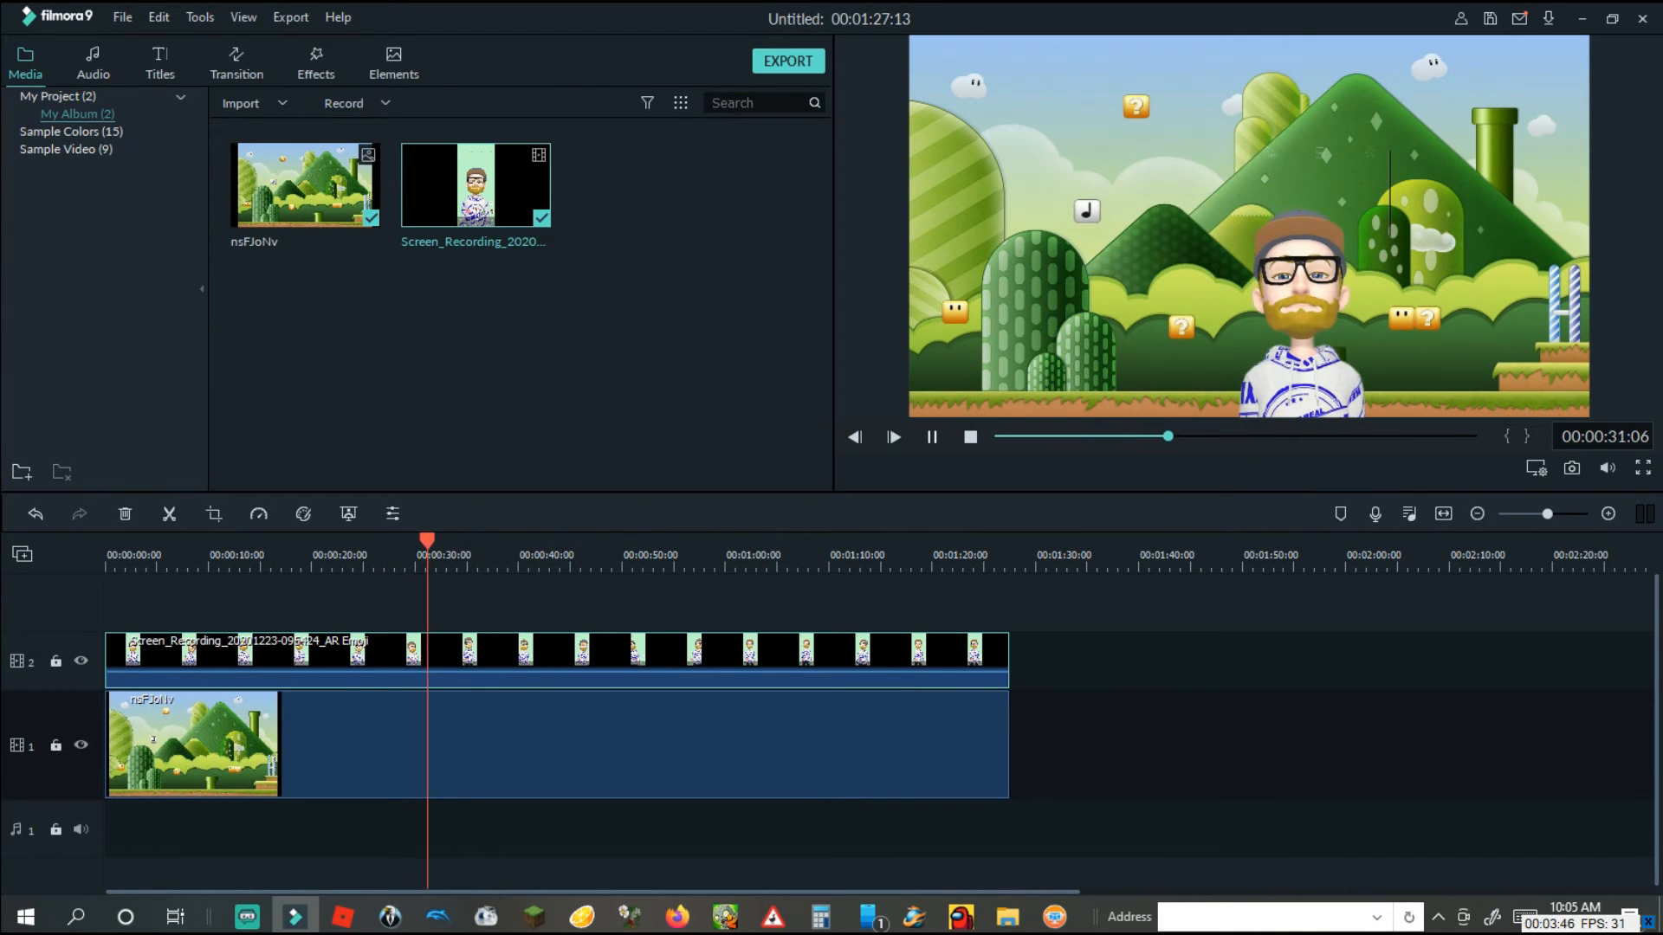
{"action": "key", "text": "space"}
- Move the avatar back to the frame's left side, shift it inward from the edge, and preview its movement
{"action": "left_click_drag", "start_coordinate": [1296, 259], "coordinate": [983, 264]}
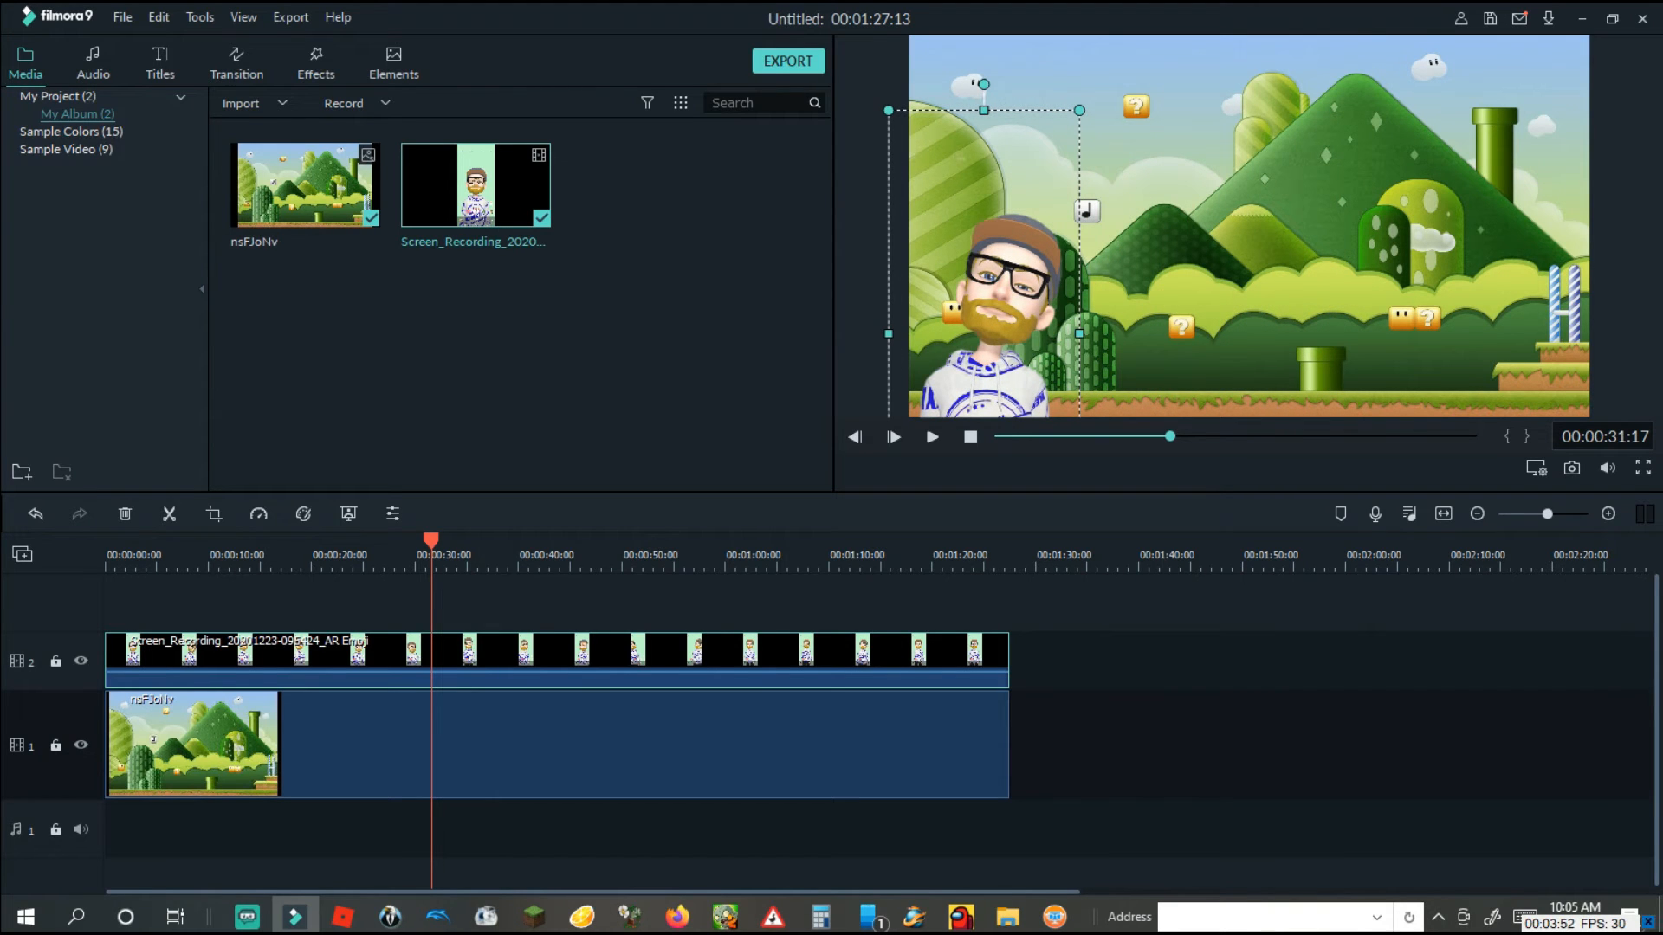
{"action": "key", "text": "space"}
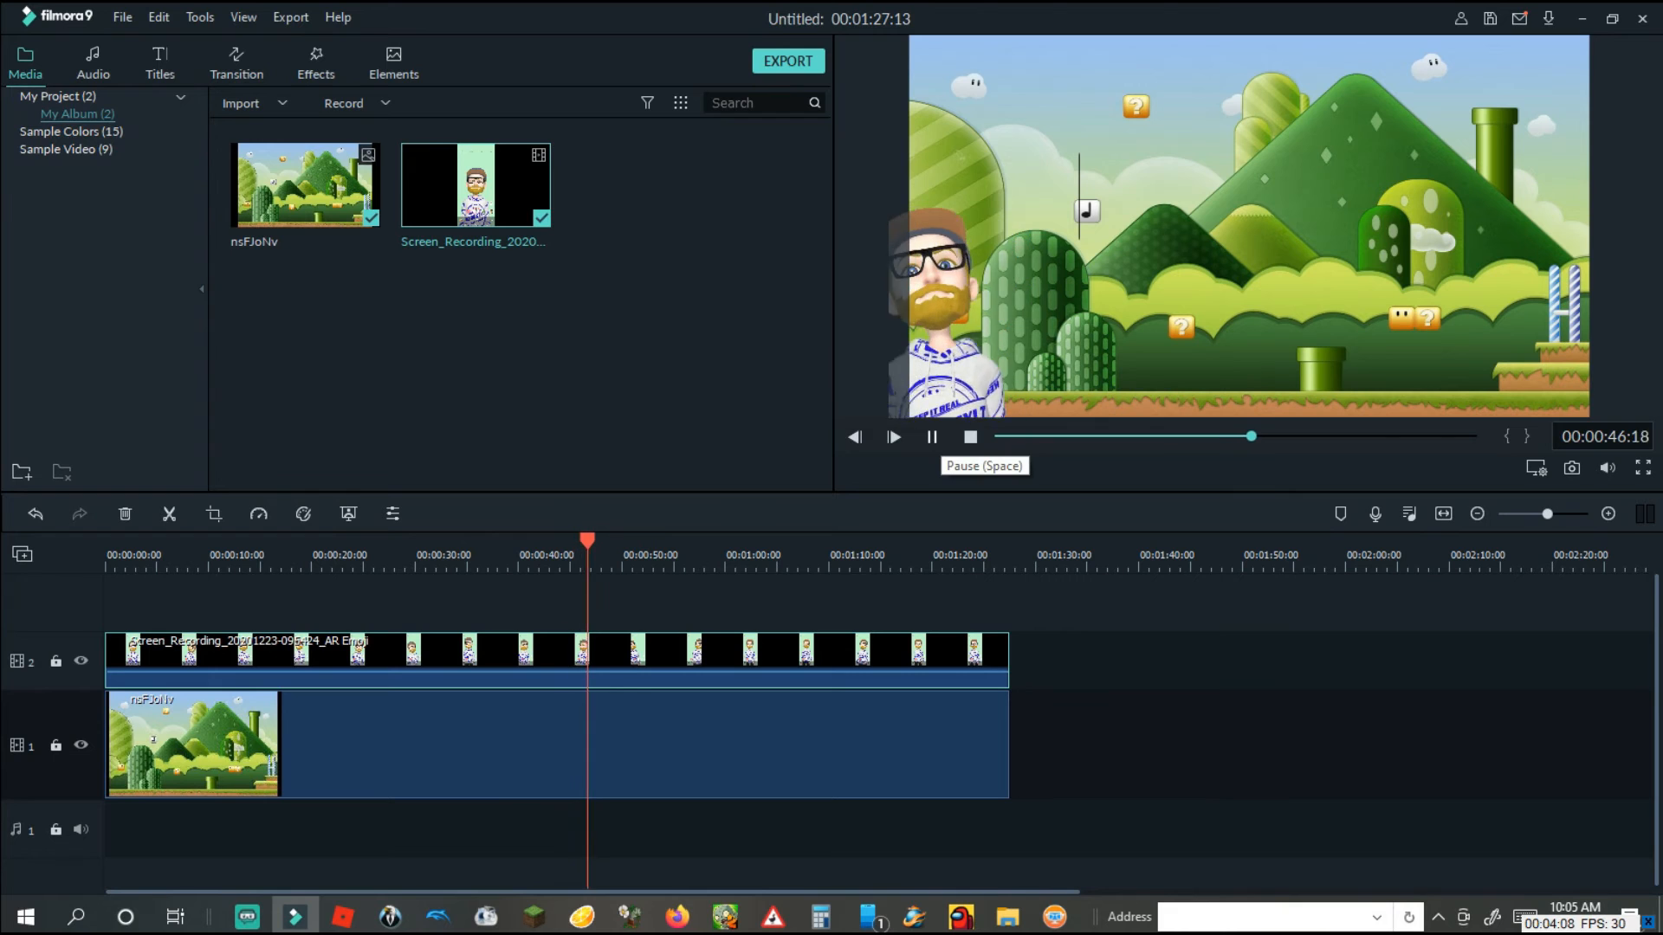
{"action": "left_click", "coordinate": [932, 437]}
{"action": "left_click", "coordinate": [983, 286]}
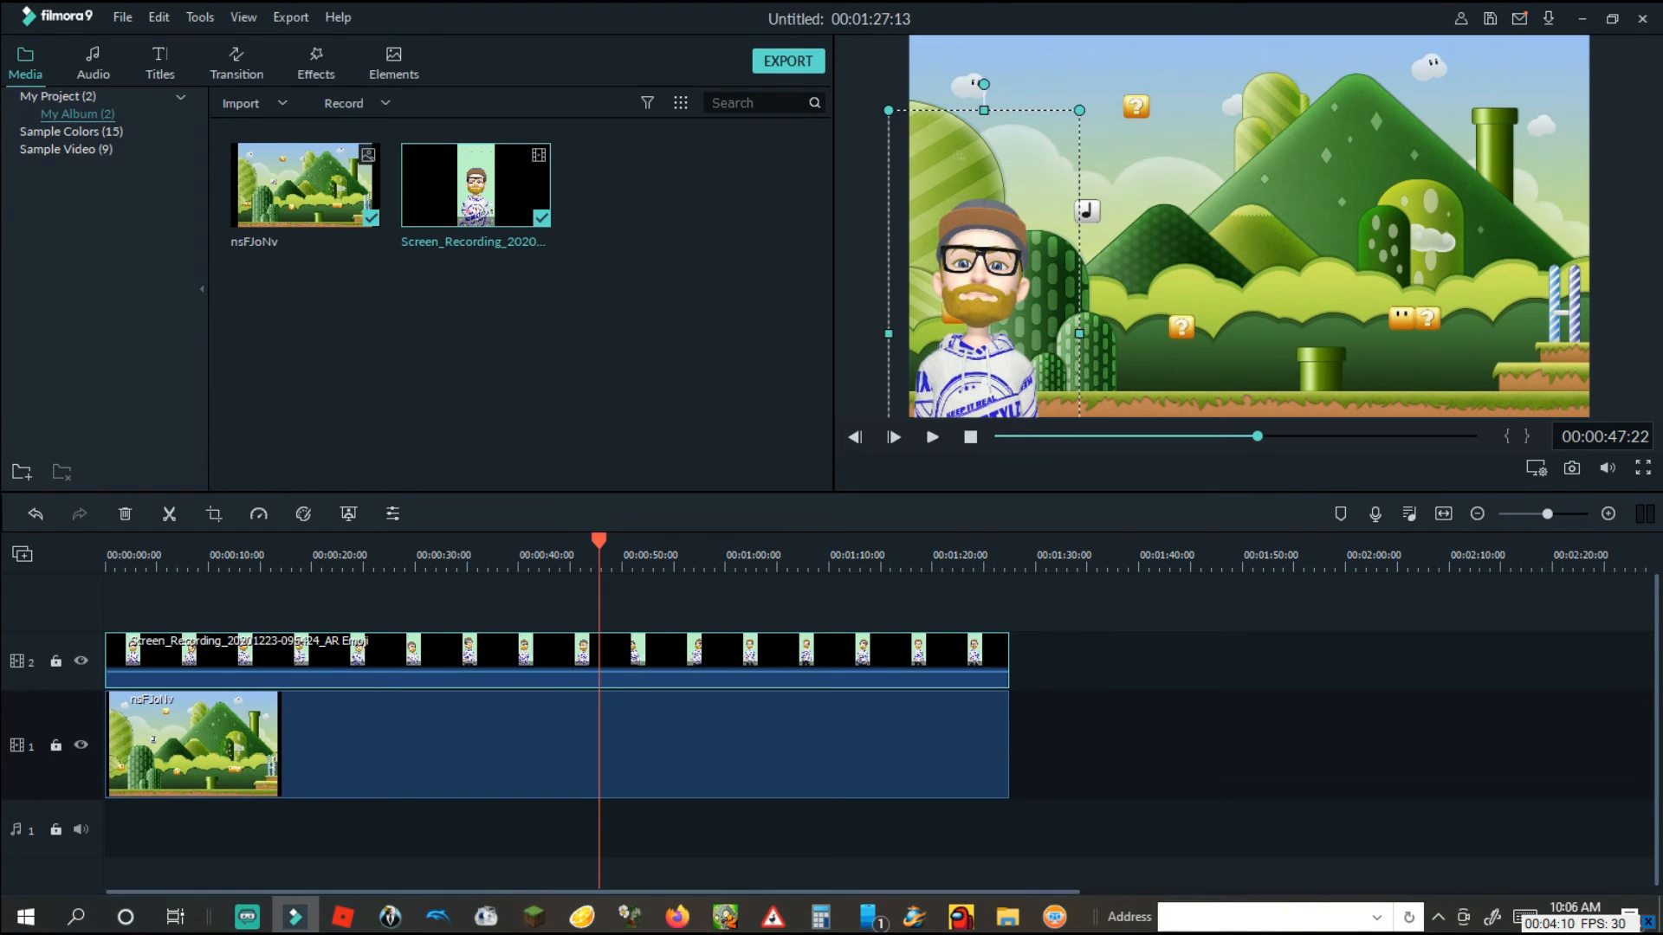
{"action": "left_click_drag", "start_coordinate": [982, 285], "coordinate": [1045, 287]}
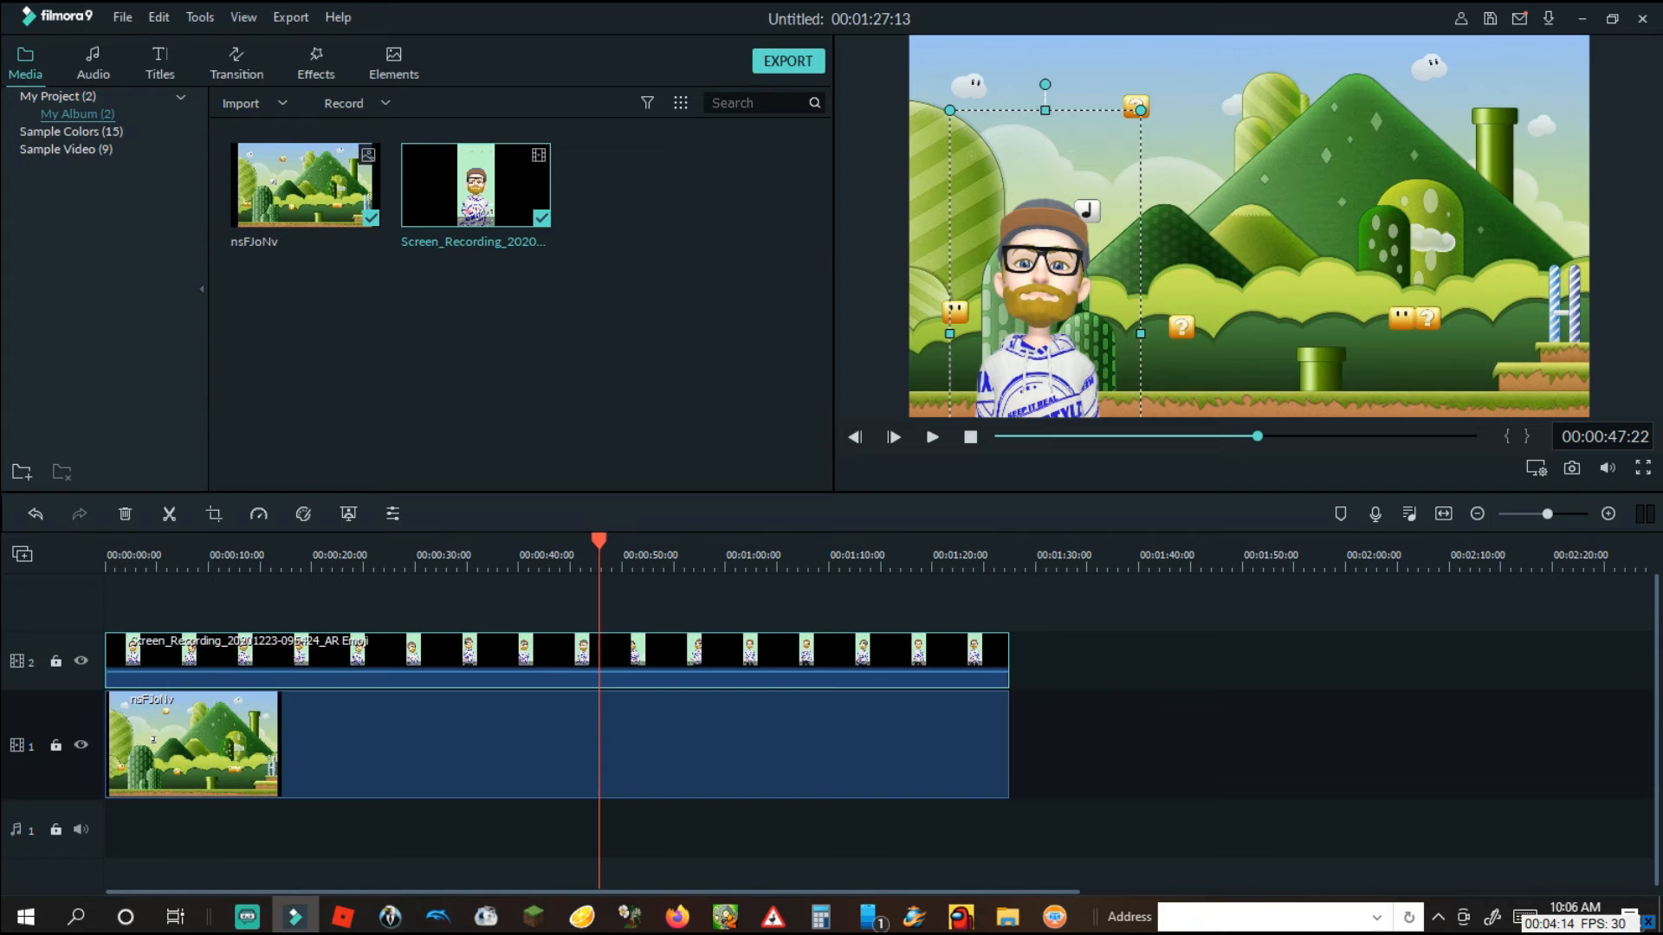
{"action": "left_click", "coordinate": [932, 436]}
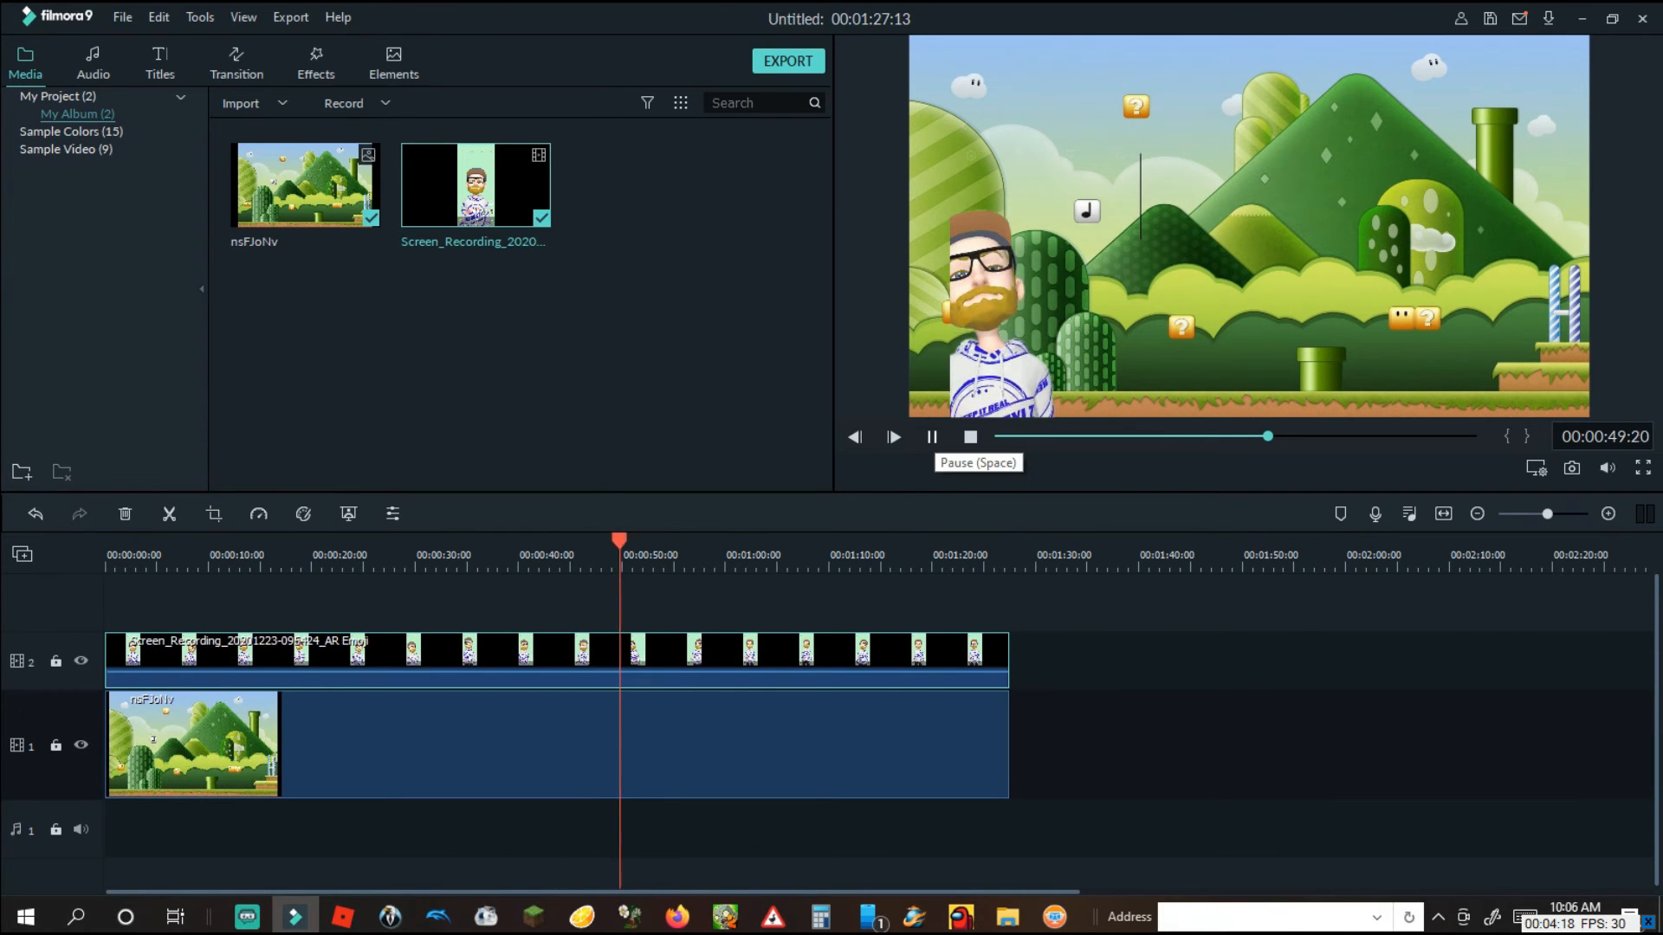
{"action": "left_click", "coordinate": [932, 436]}
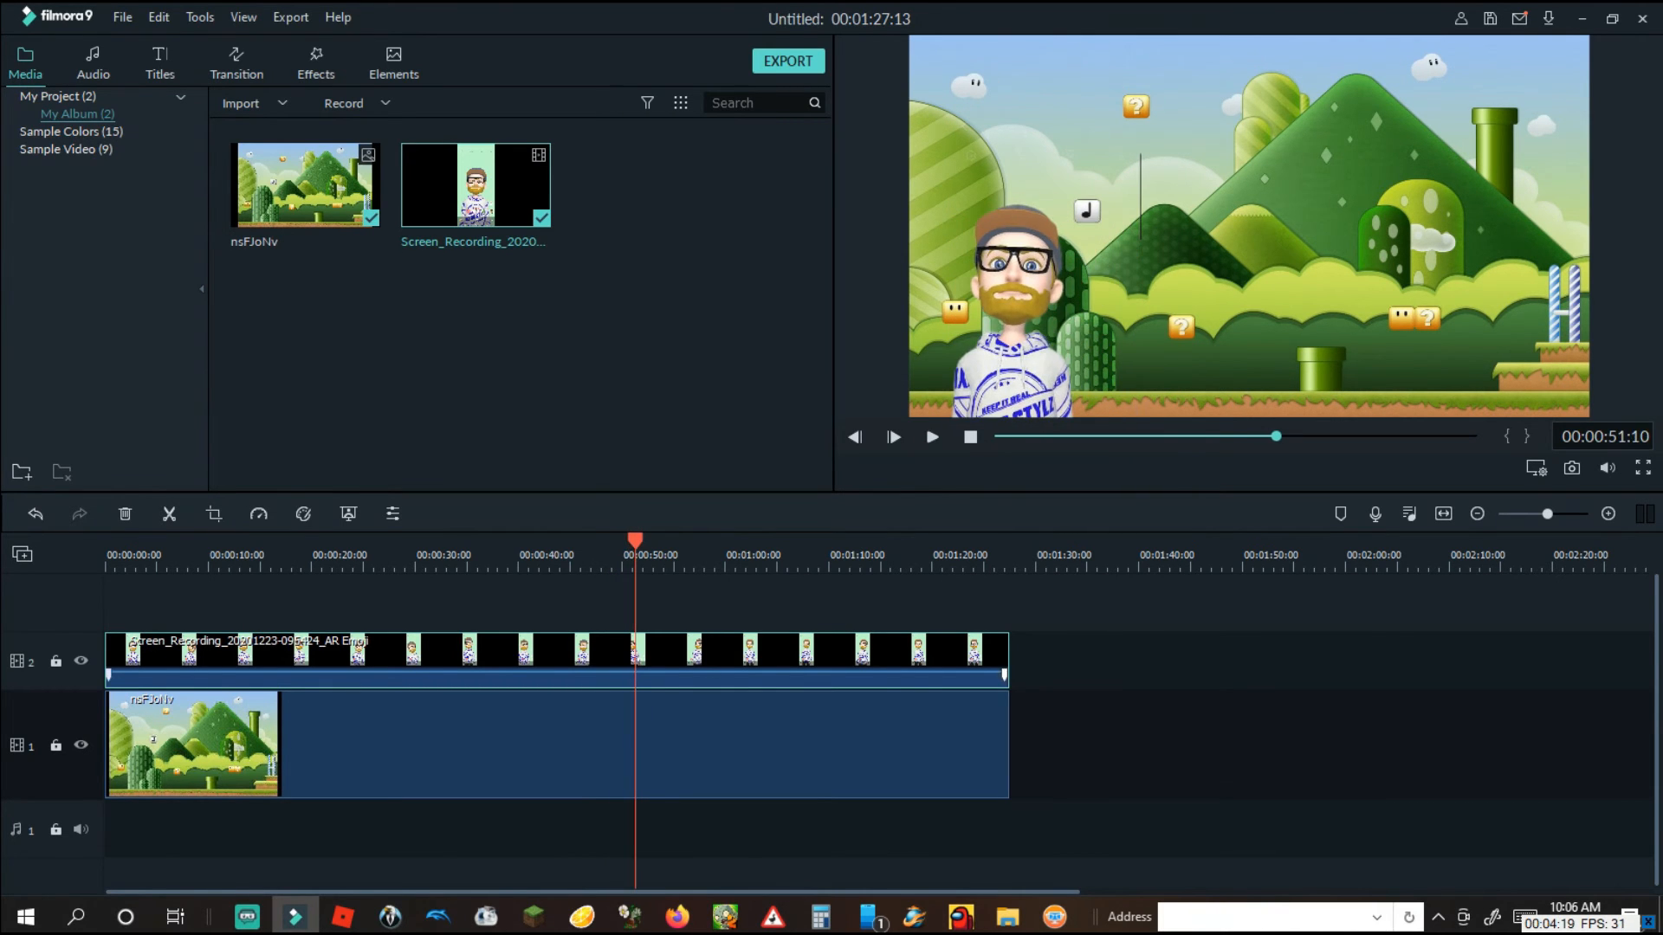
- Reopen the recording clip's Green Screen settings to check the Chroma Key values and accept them
{"action": "right_click", "coordinate": [499, 651]}
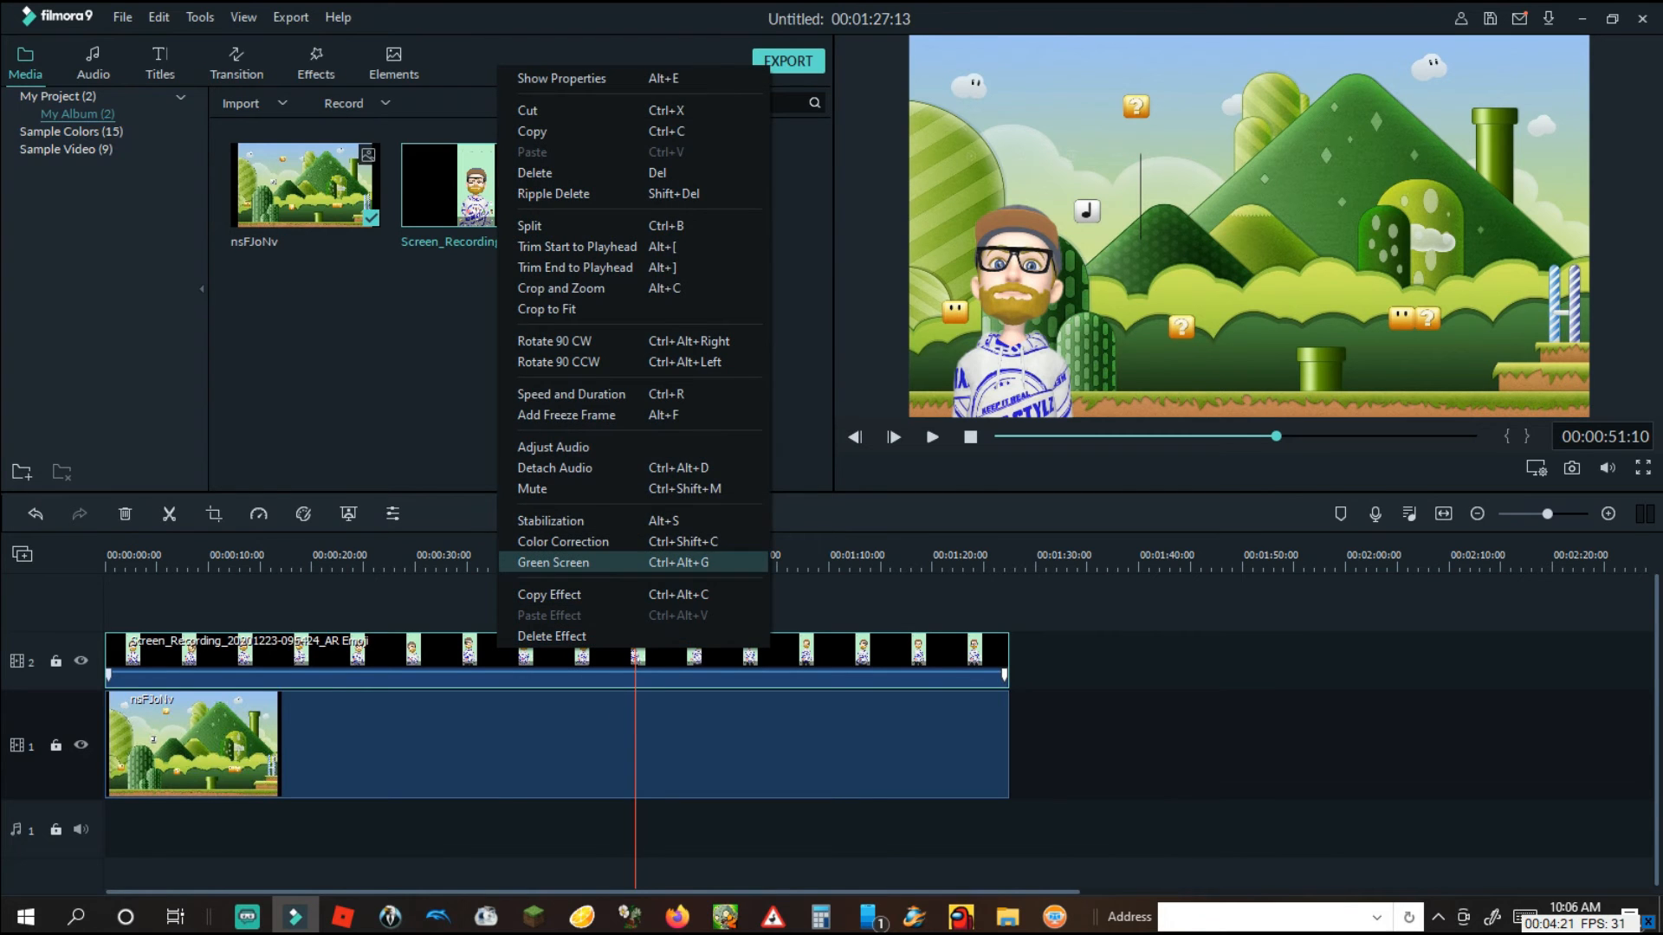
{"action": "left_click", "coordinate": [554, 561]}
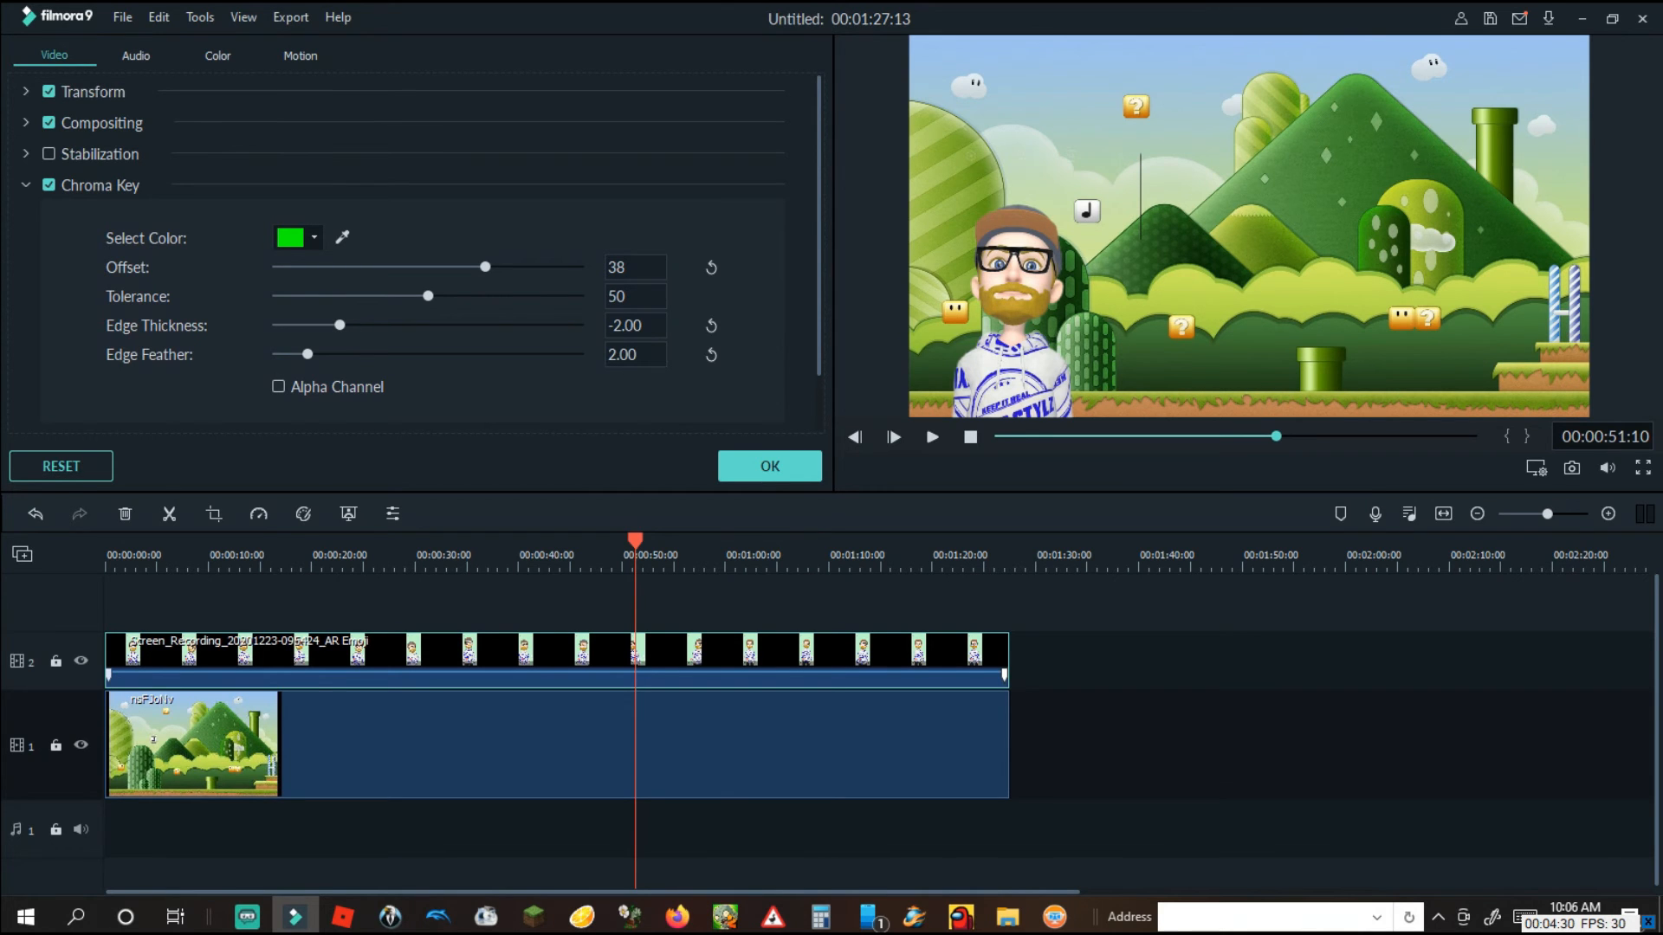
{"action": "left_click", "coordinate": [770, 466]}
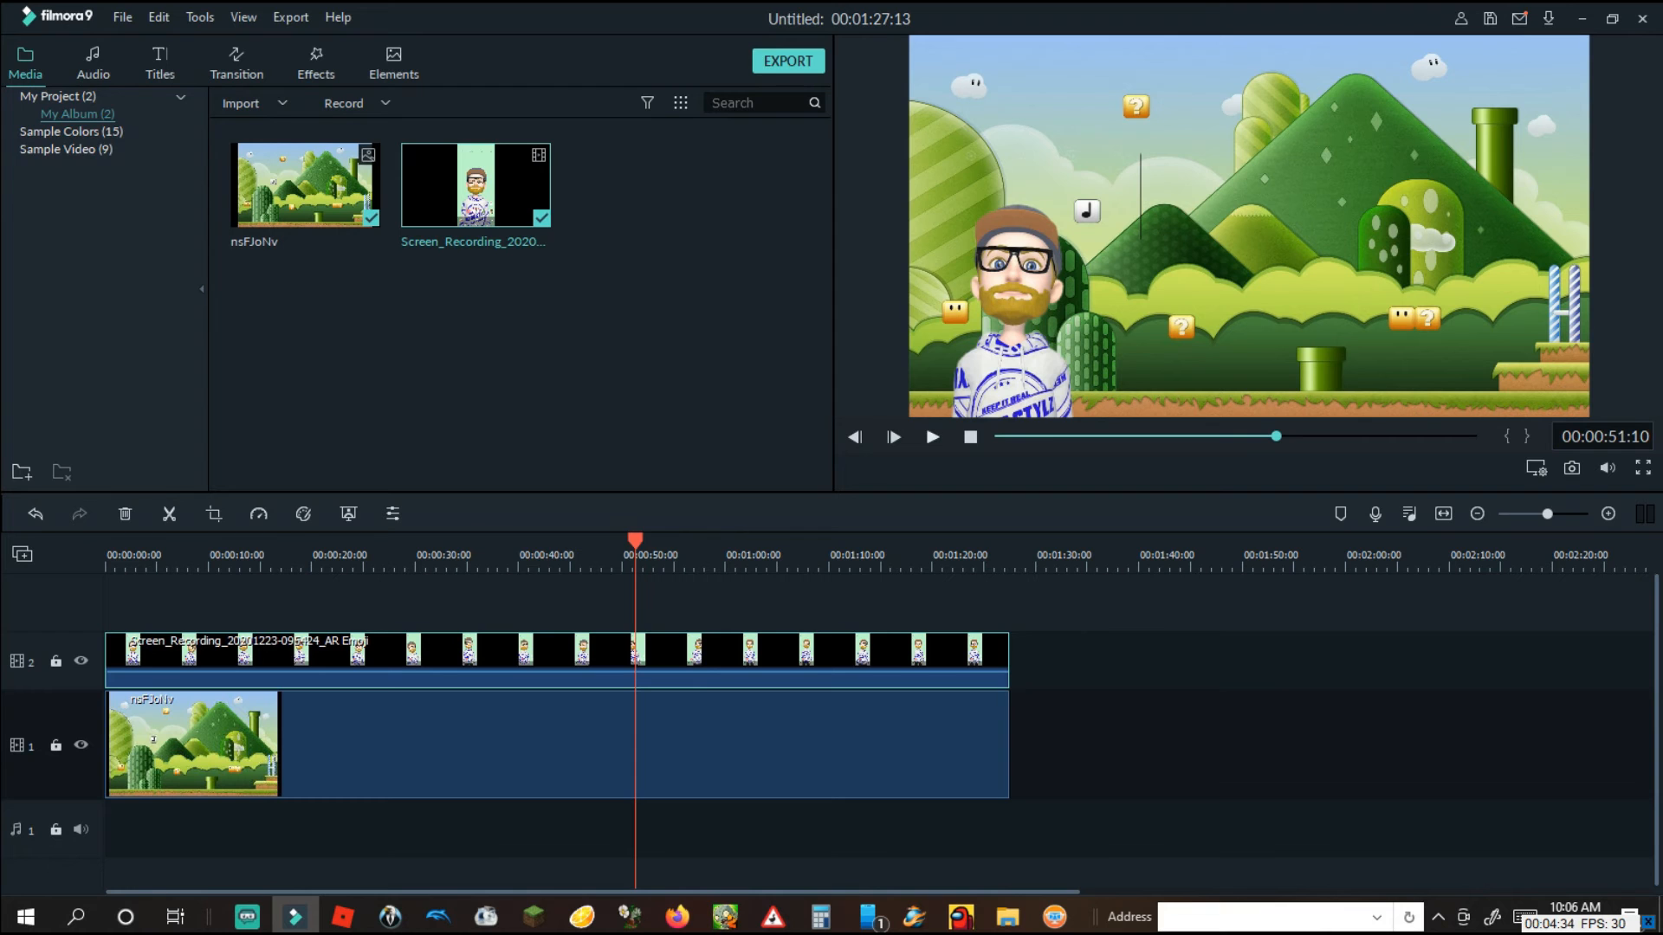
- Play the finished composite from about 51 seconds and pause it at about 1:09
{"action": "key", "text": "space"}
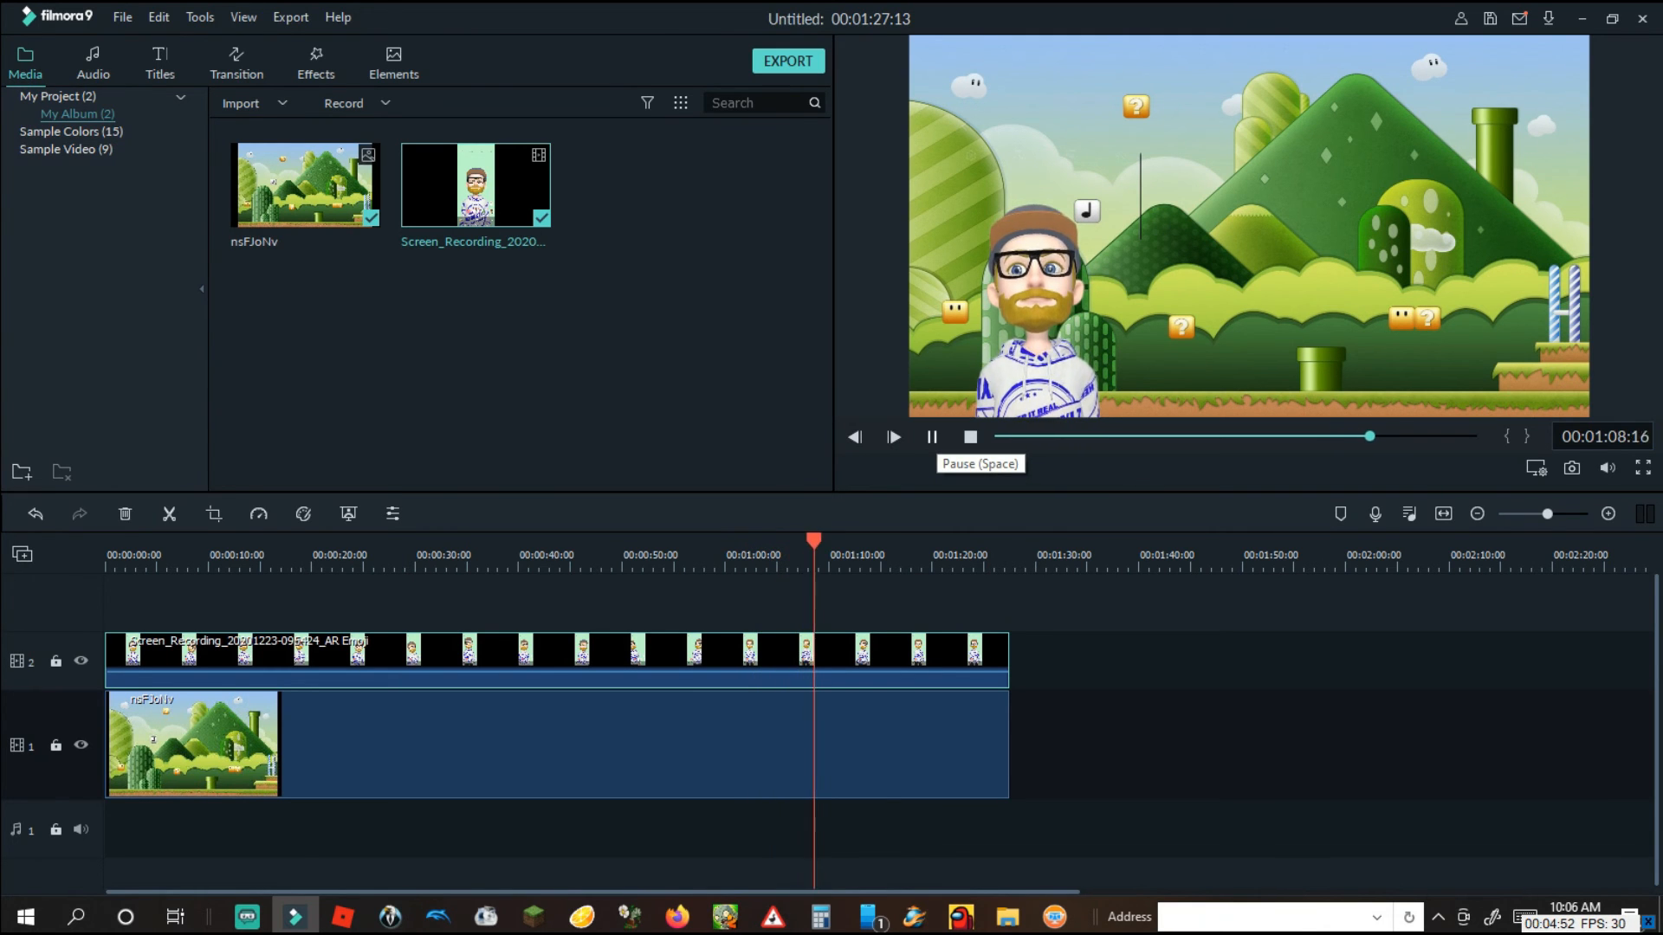
{"action": "left_click", "coordinate": [931, 437]}
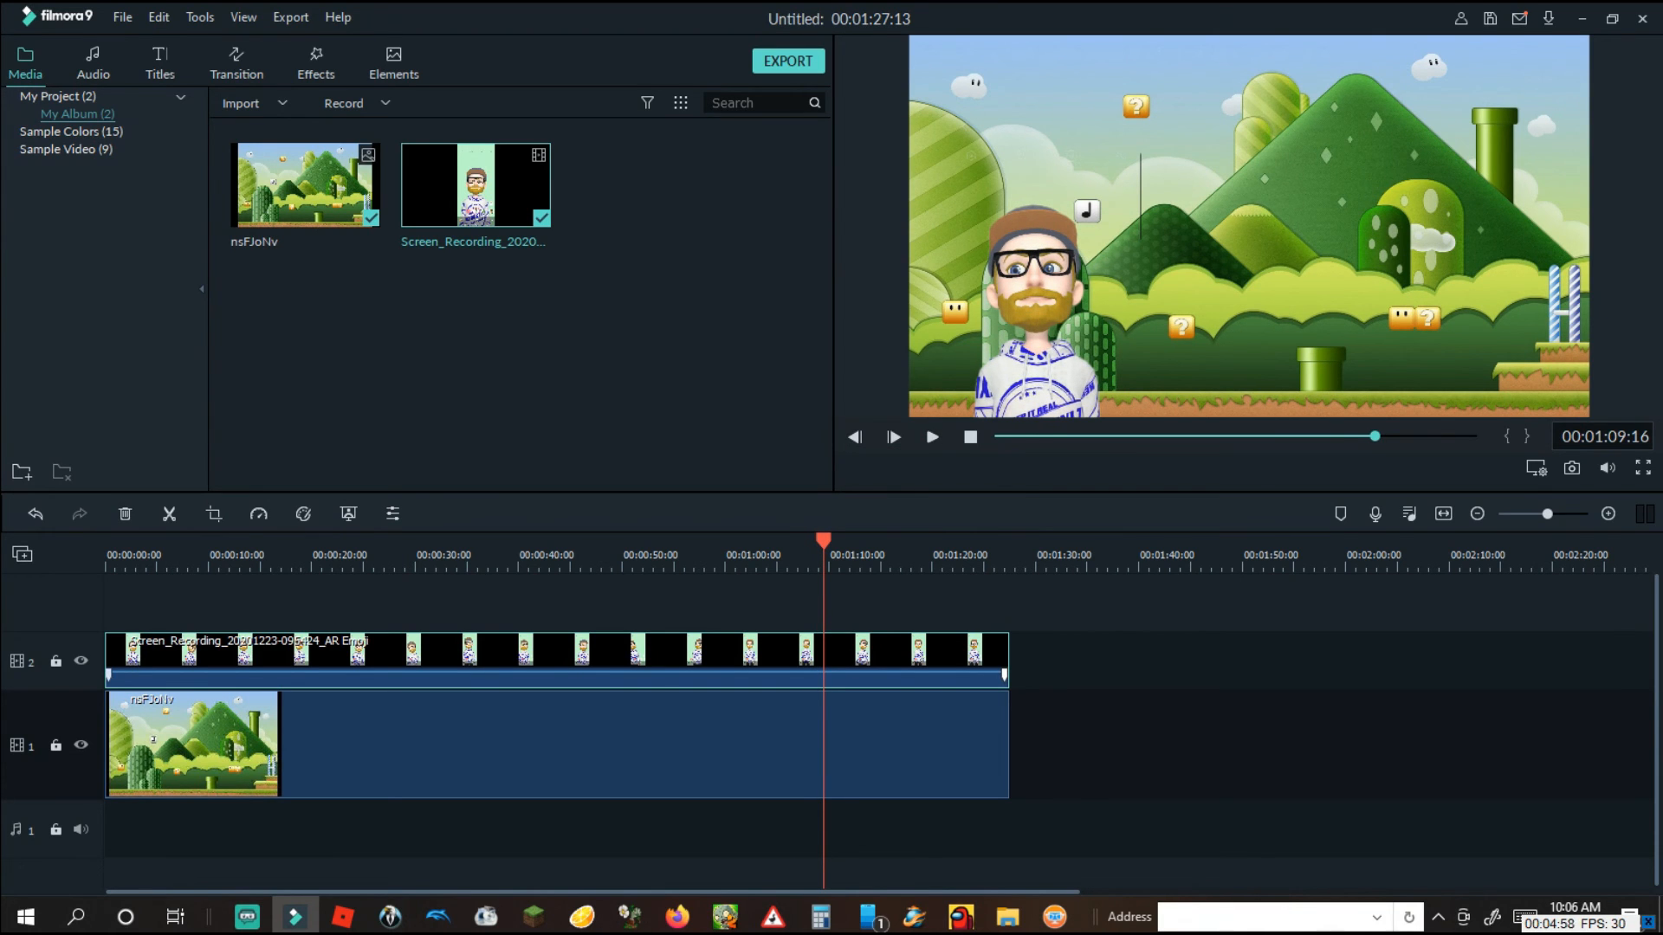
{"action": "mouse_move", "coordinate": [1054, 916]}
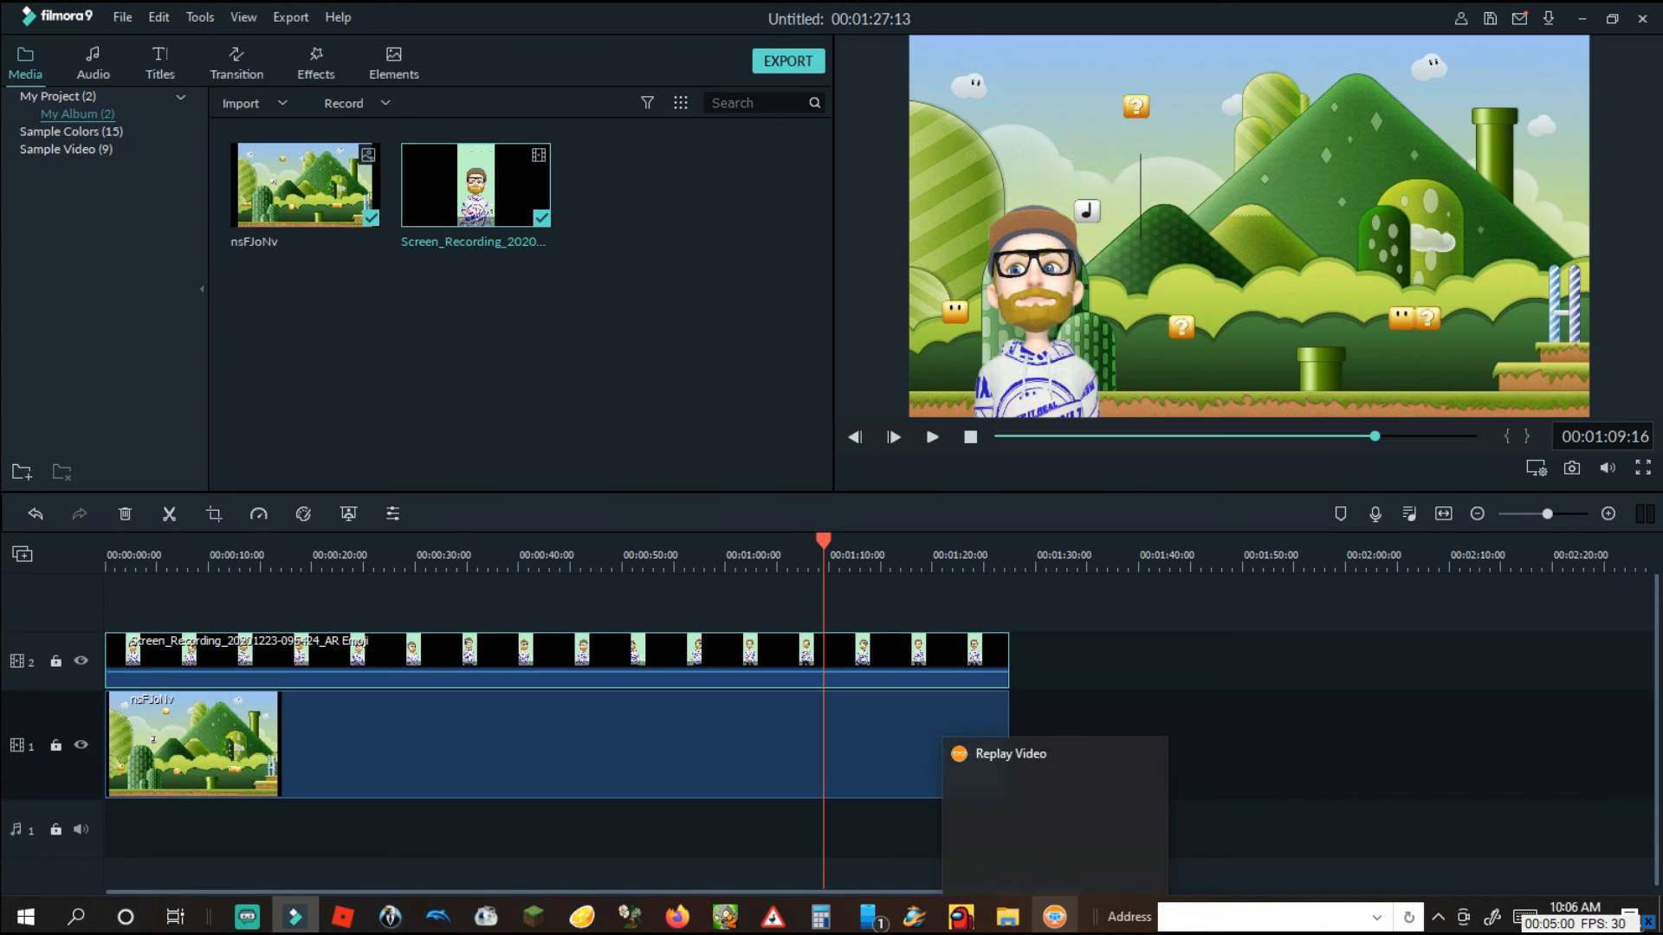